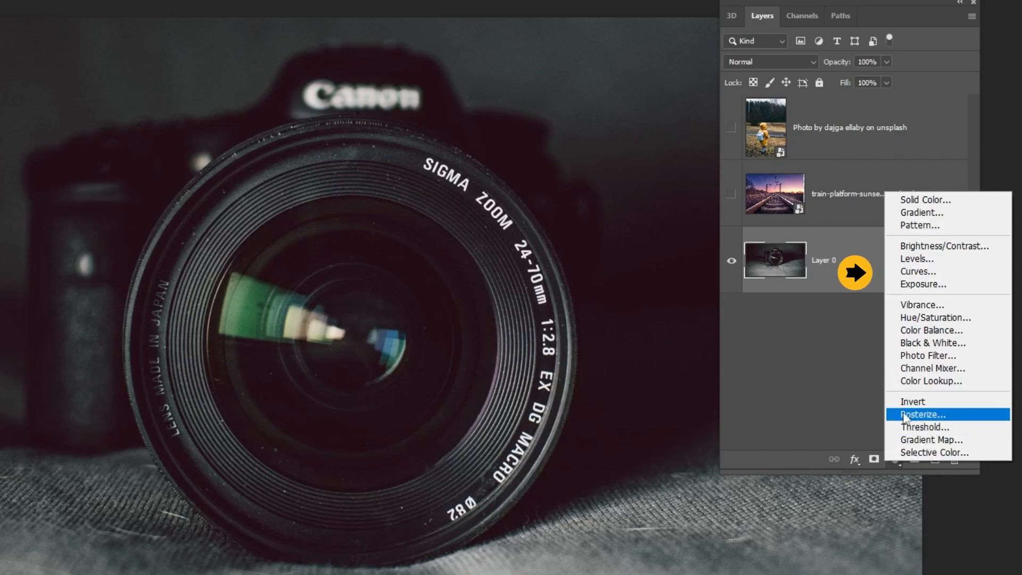
- Add a Curves adjustment above the camera photo and lift the curve slightly with one upper and one lower point
left_click(913, 274)
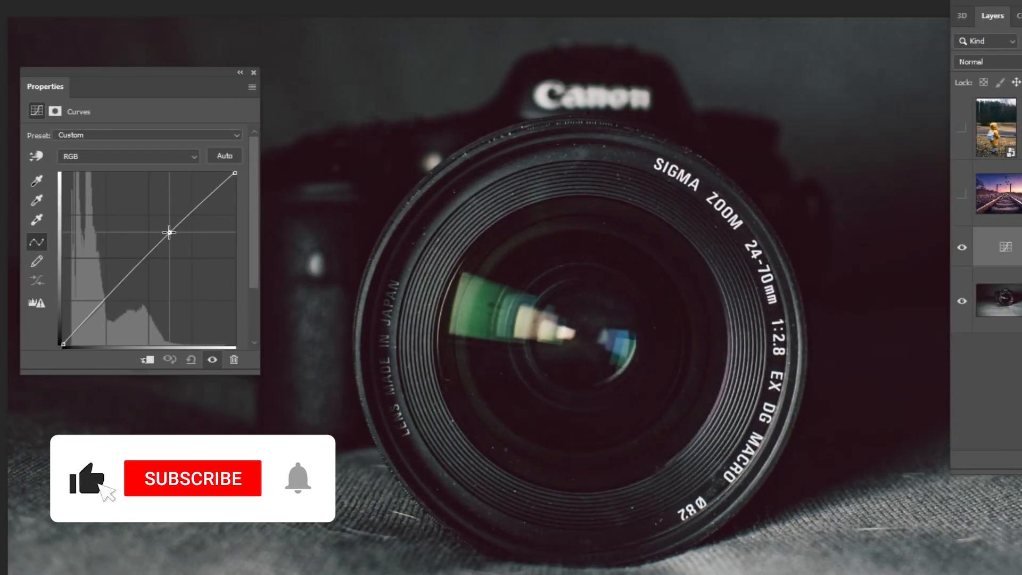
left_click(166, 230)
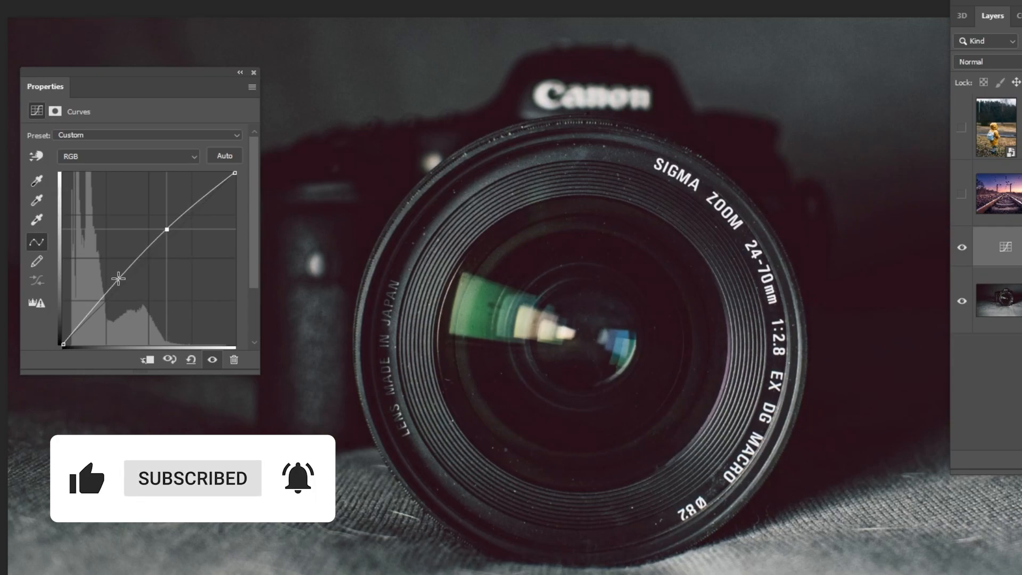
left_click(123, 280)
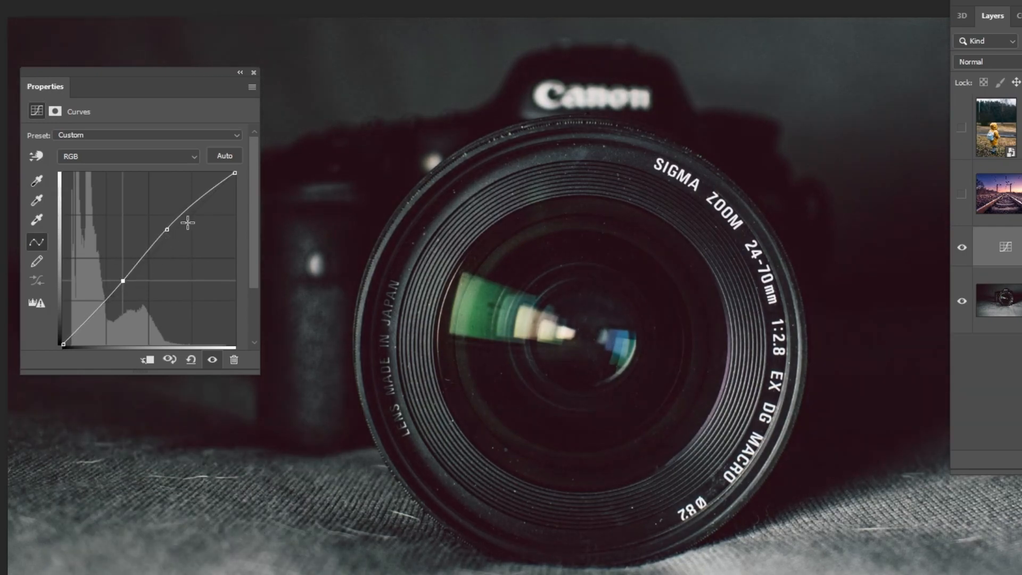
left_click(254, 73)
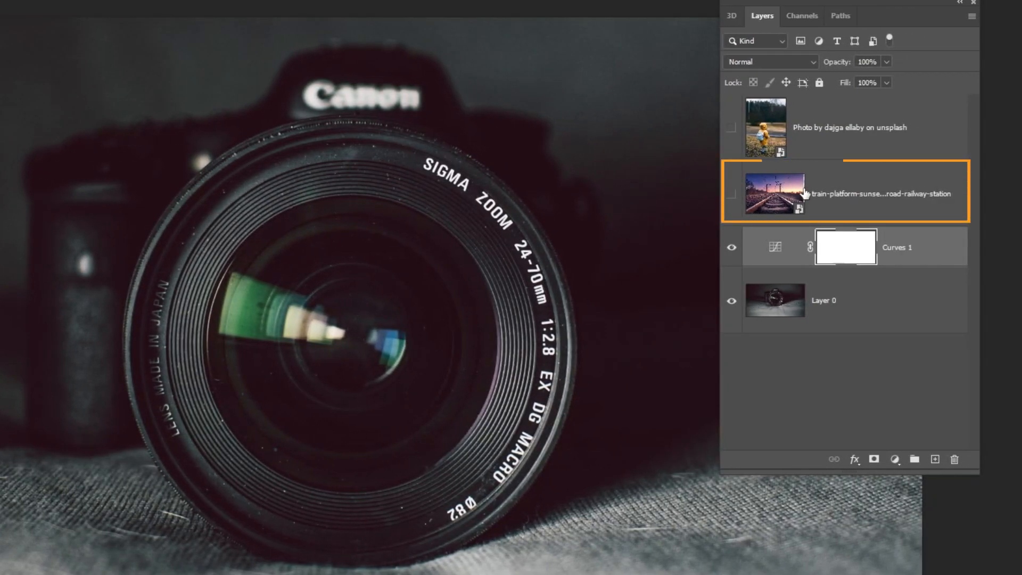
- Show the train-platform sunset layer and lower its fill to 55% so the camera shows through
left_click(847, 194)
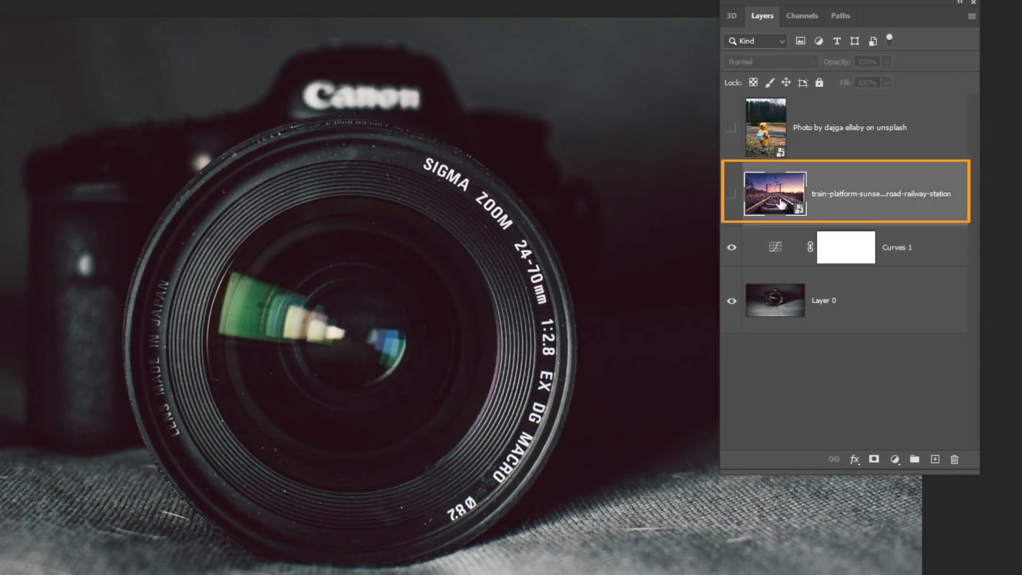
left_click(732, 195)
left_click(886, 82)
left_click_drag(888, 98, 857, 99)
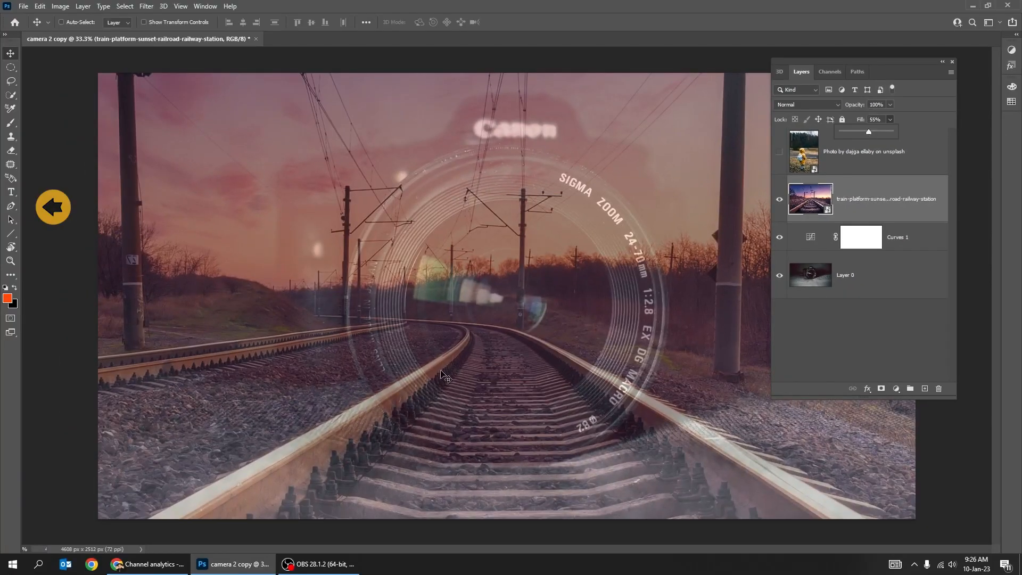
- Trace the foreground railway track from the canvas's bottom edge up to the lens with the Pen tool and convert the path to a selection
left_click(11, 207)
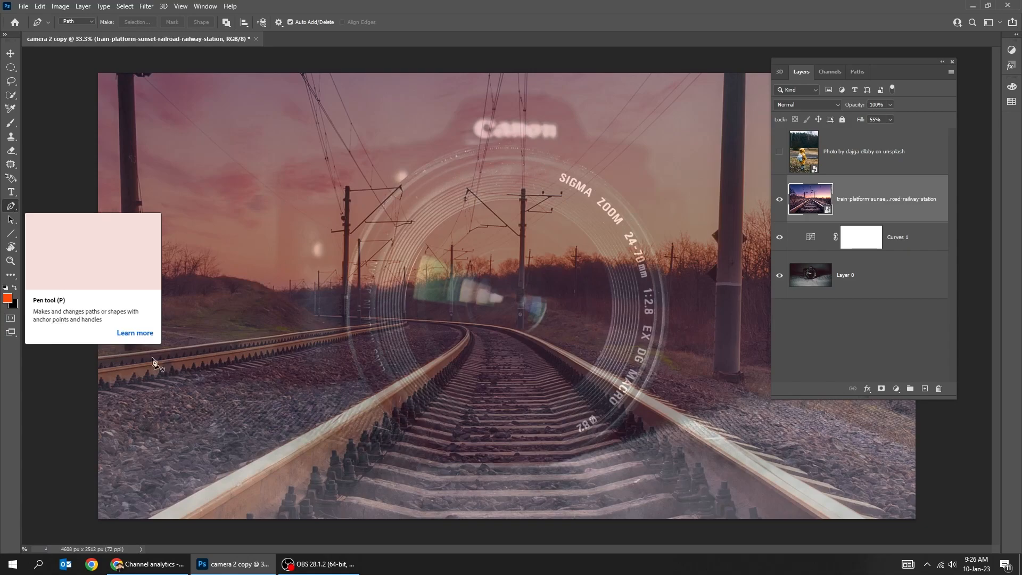
key("ctrl+minus")
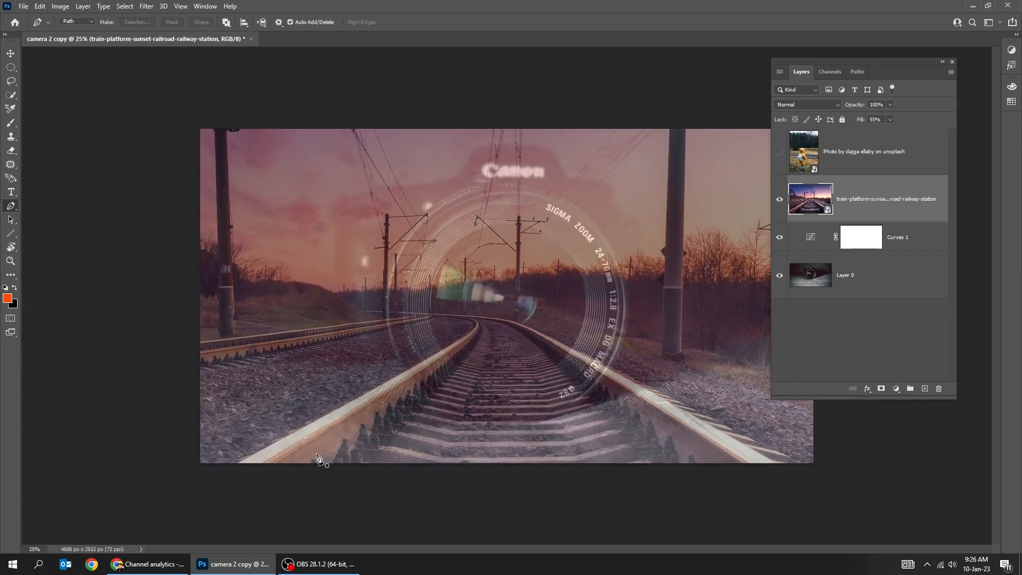
key("Tab")
key("ctrl+plus")
key("ctrl+plus")
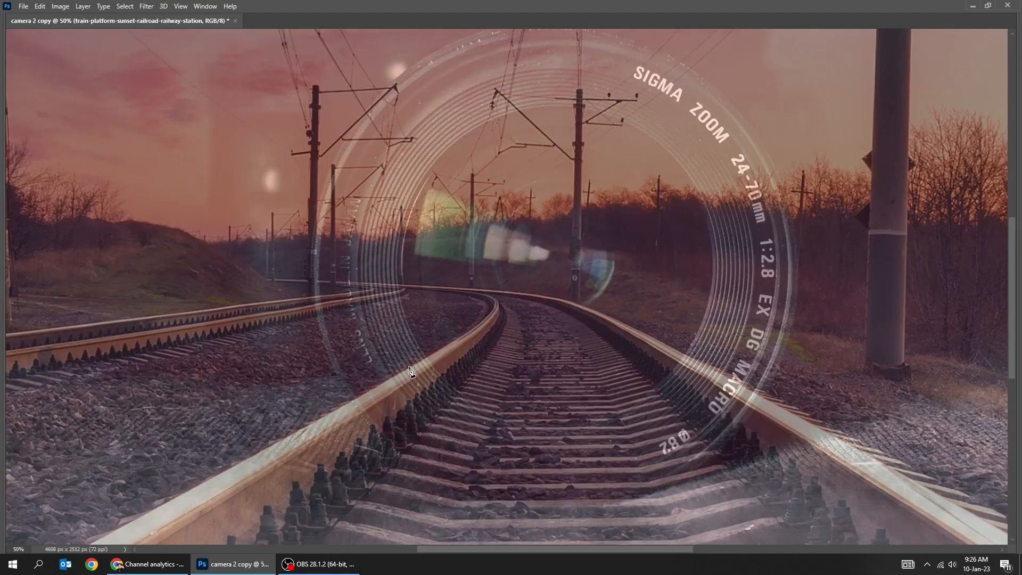
left_click(687, 357)
key("ctrl+minus")
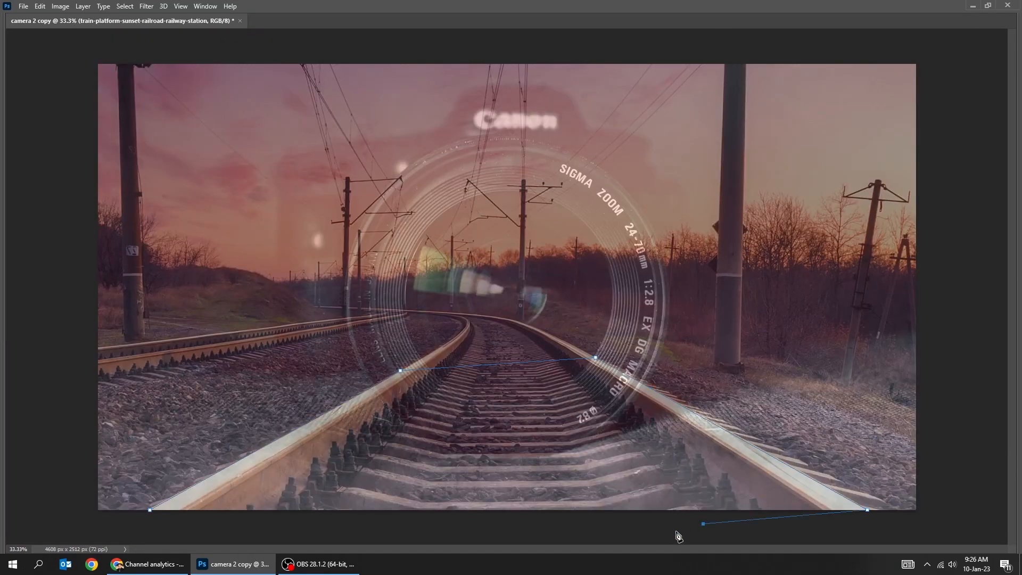
left_click(371, 533)
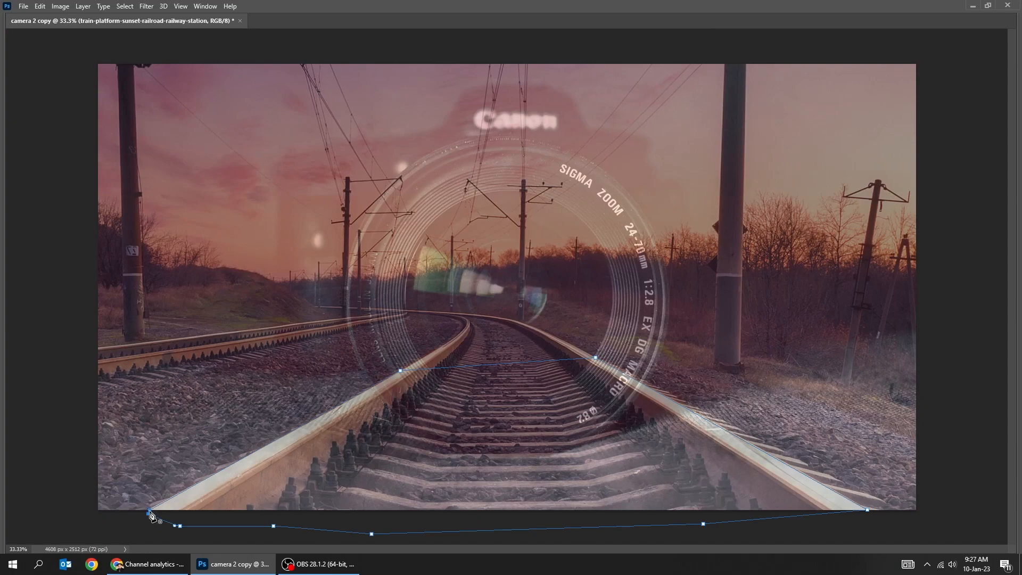
key("ctrl+Return")
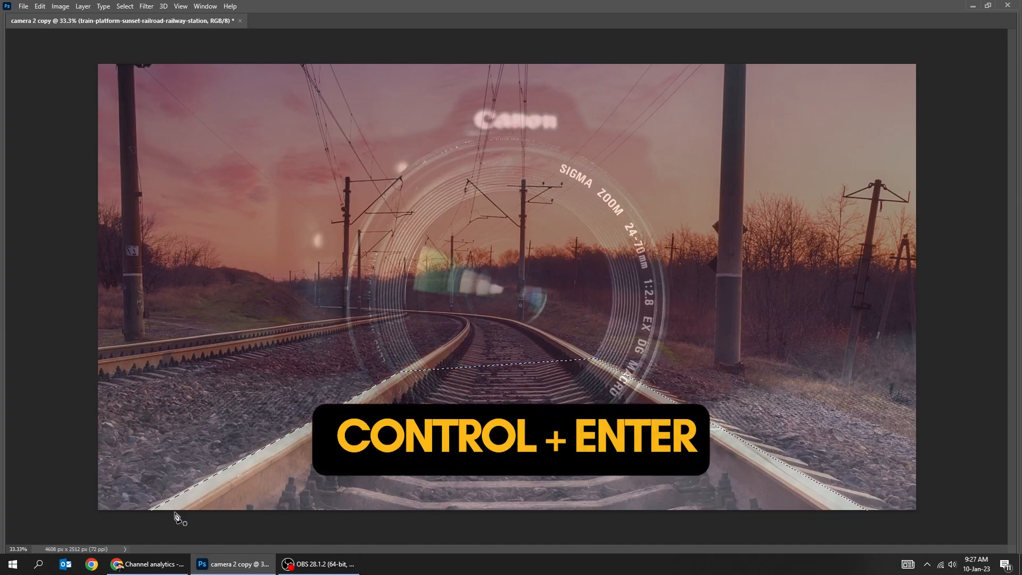
- Restore the train-platform layer's fill to 100% and mask the layer to the track selection
key("Tab")
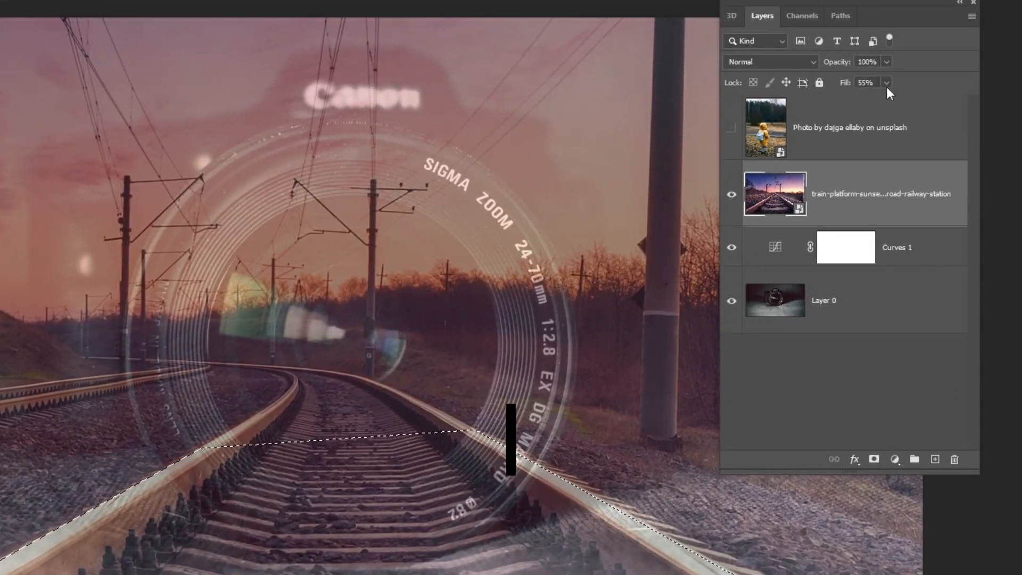
left_click(890, 120)
left_click_drag(893, 98, 951, 98)
left_click(873, 459)
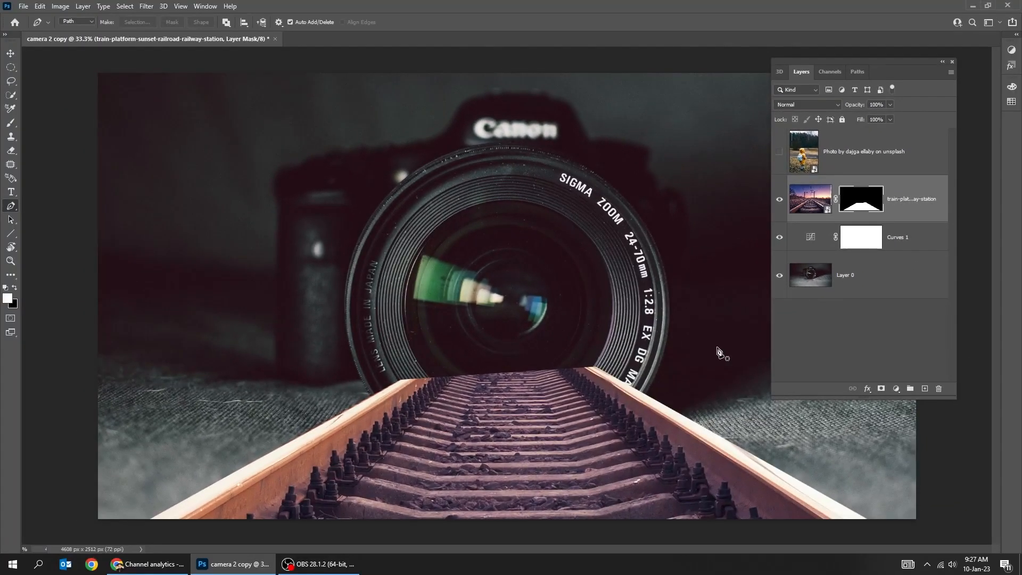
- Select a circle about 1458 px wide centred on the lens, fill it with white on the train-platform layer's mask, and deselect
left_click(11, 68)
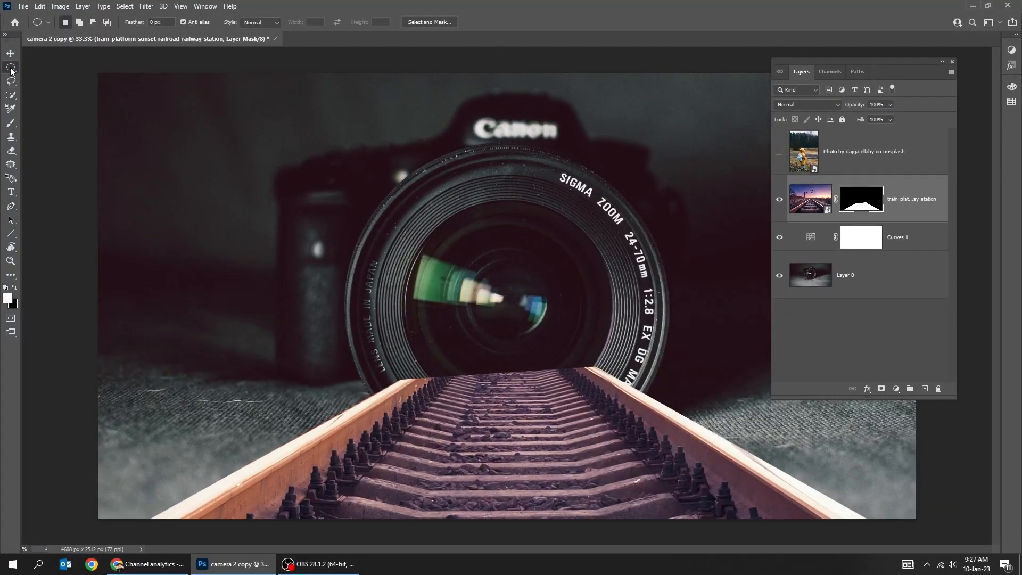
key("Tab")
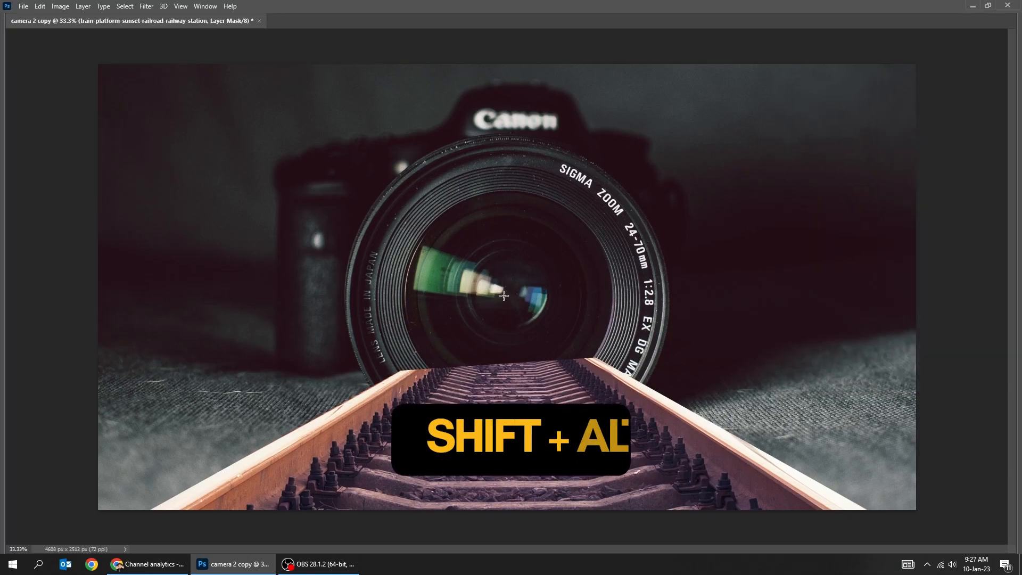
left_click_drag(509, 295, 322, 166)
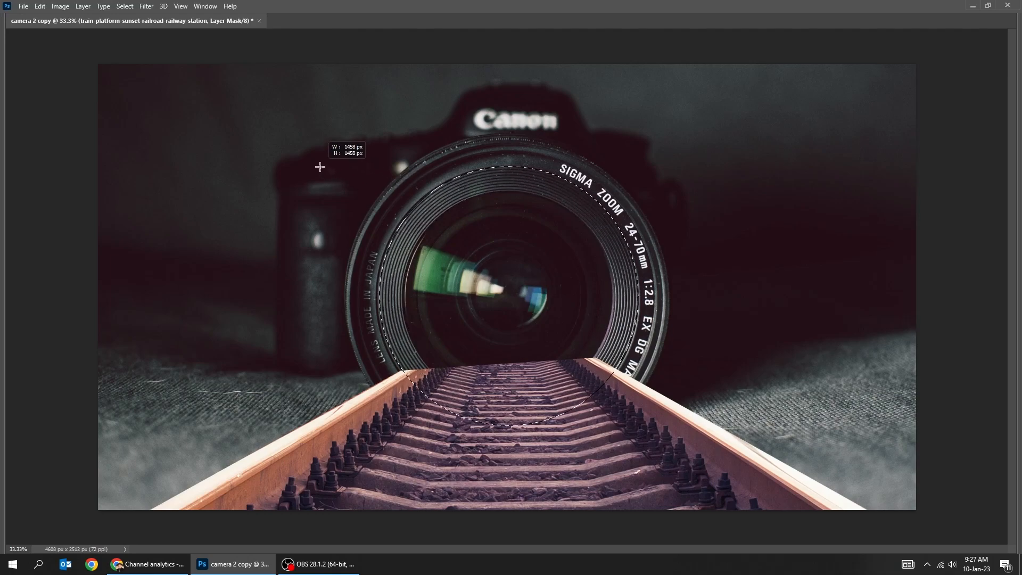
key("Tab")
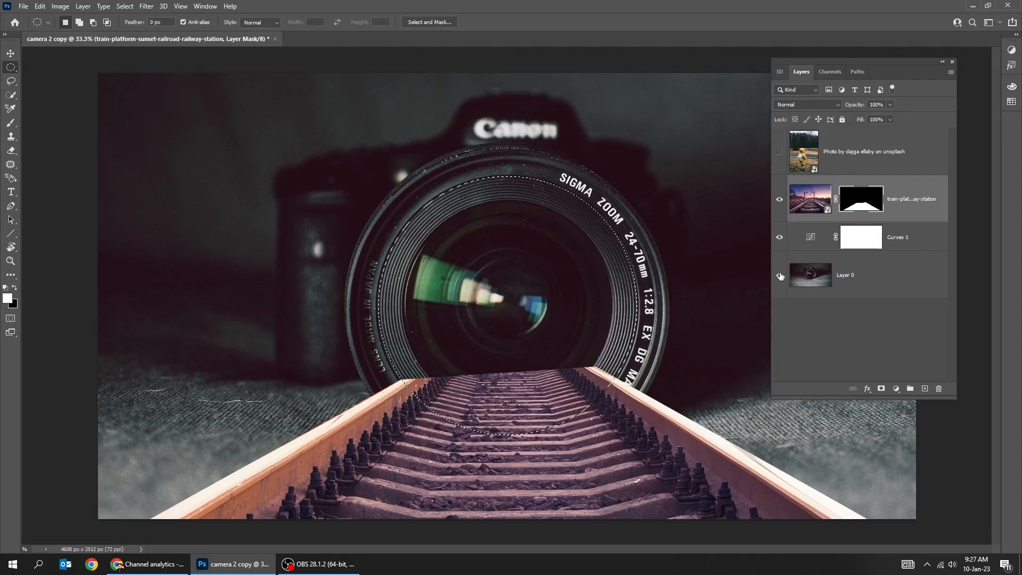
key("x")
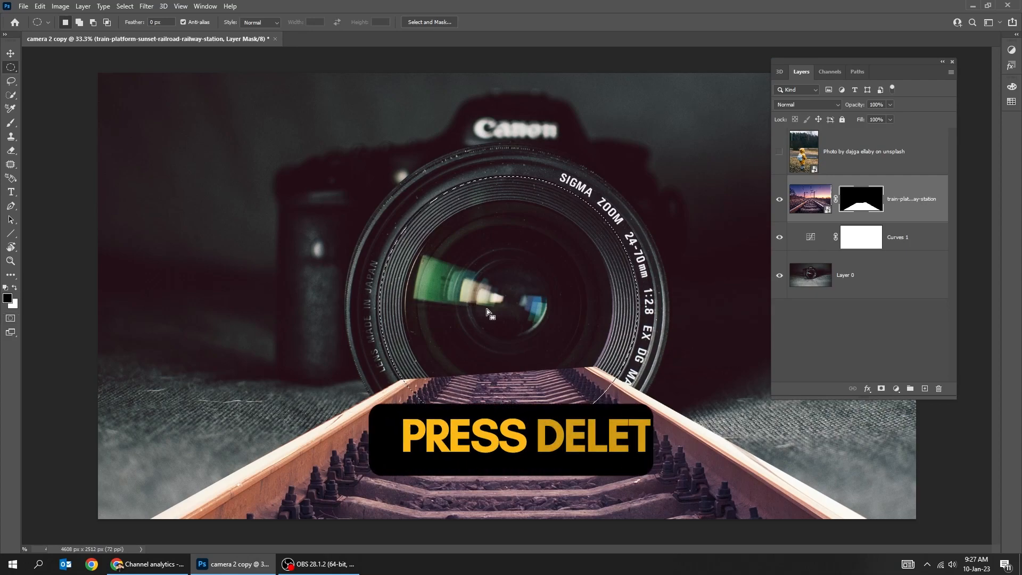
key("Delete")
key("ctrl+d")
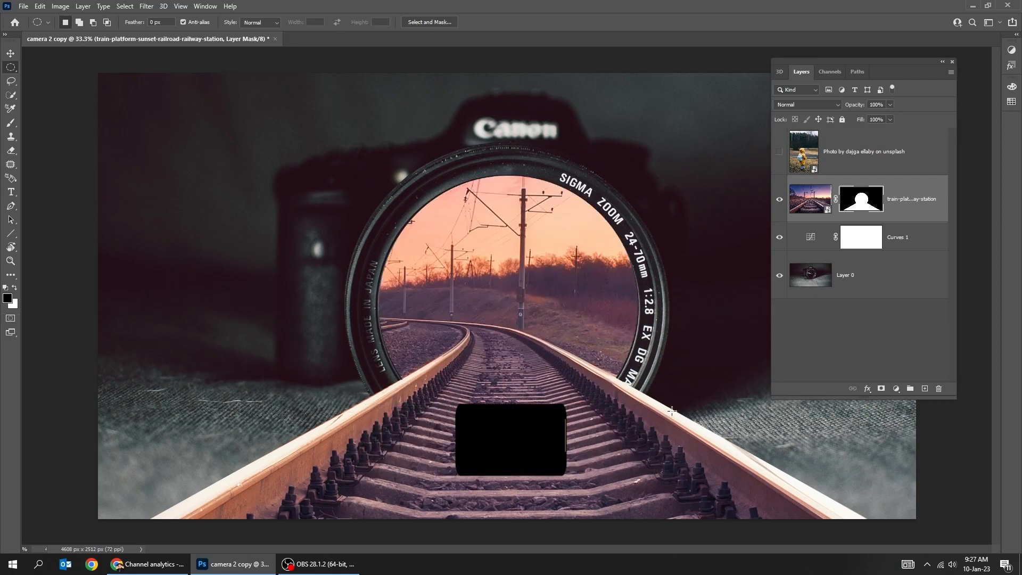
- Add a Black & White adjustment with default settings above the train-platform layer
key("v")
left_click(902, 210)
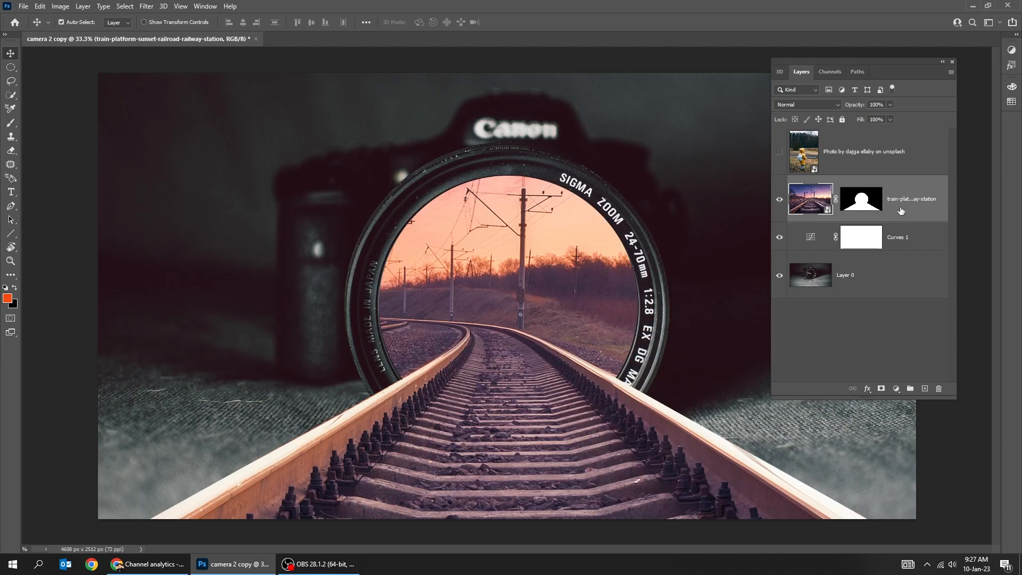
key("ctrl+minus")
left_click(895, 458)
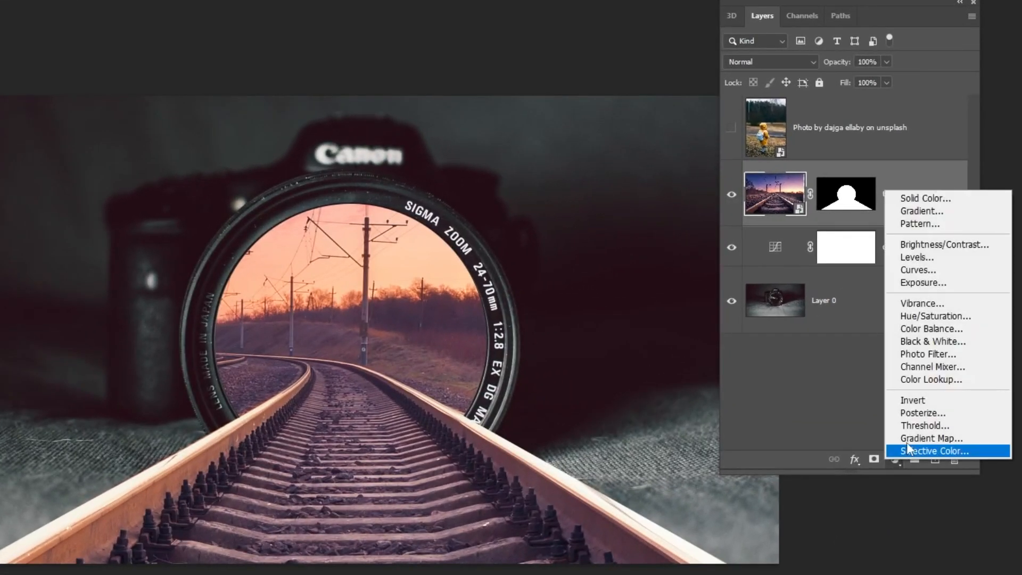
left_click(947, 341)
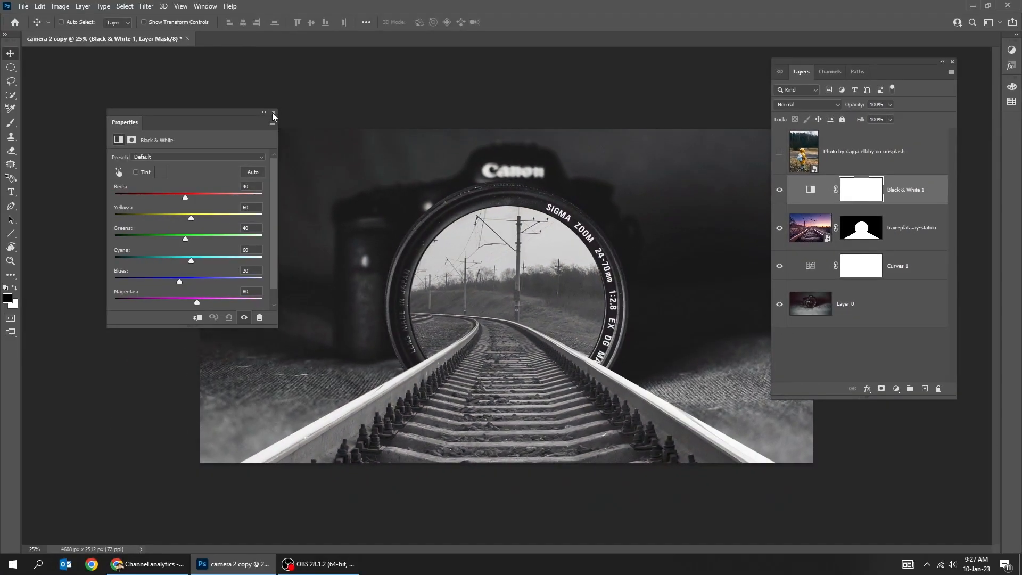
left_click(274, 113)
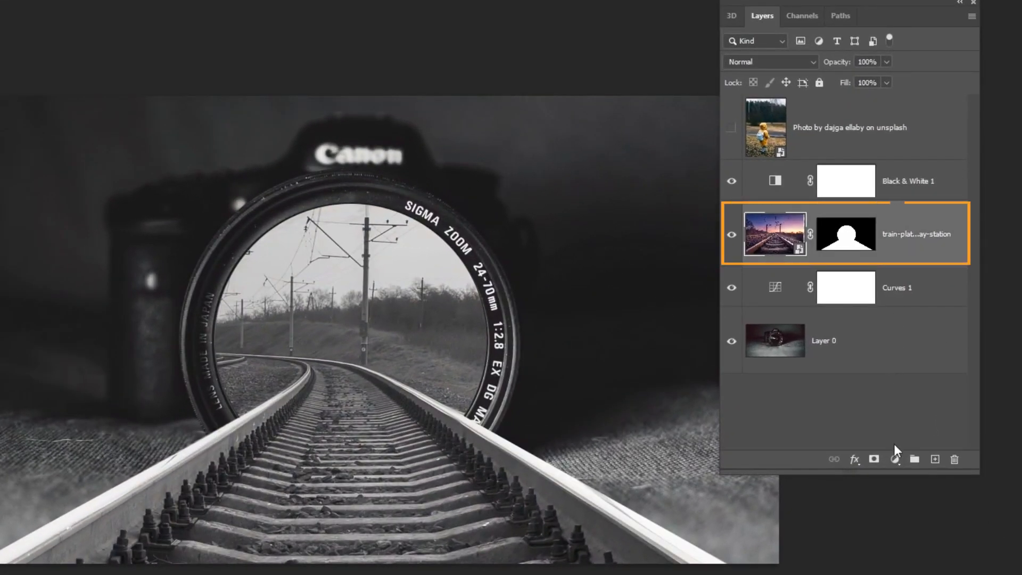
- Add a Curves adjustment clipped to the train-platform layer and shape it into a gentle S-curve for more contrast
left_click(897, 456)
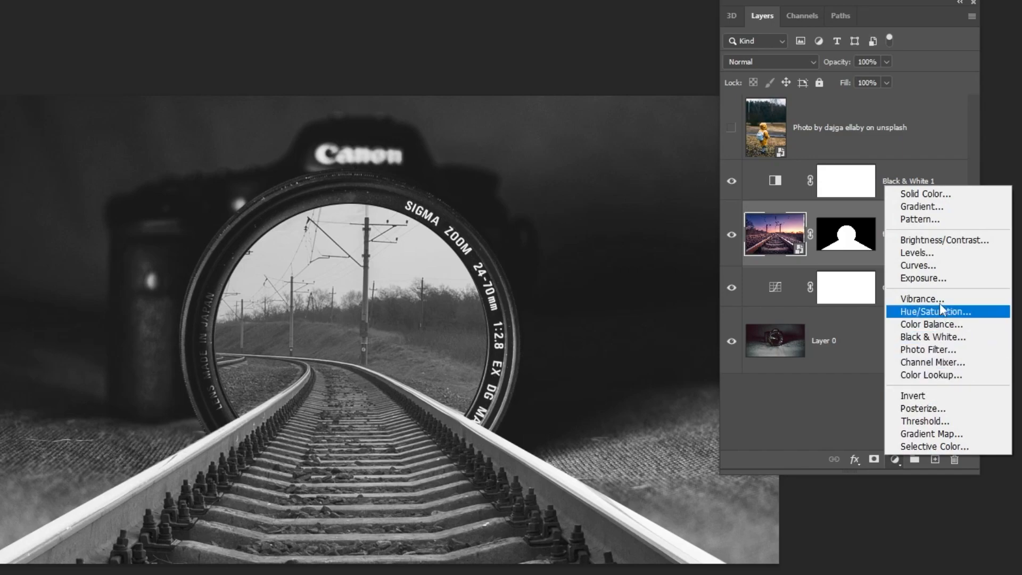
left_click(952, 269)
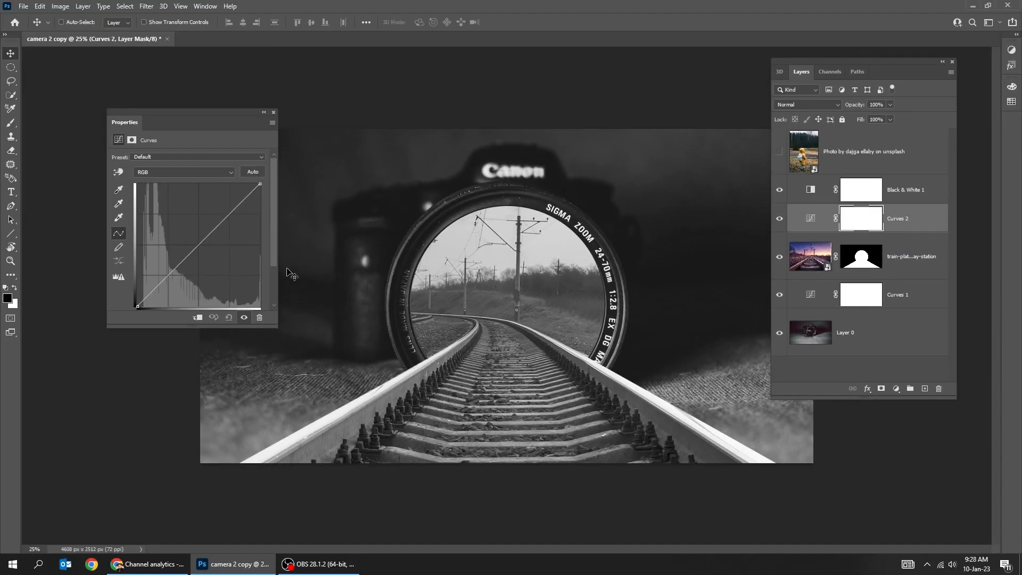
left_click(197, 318)
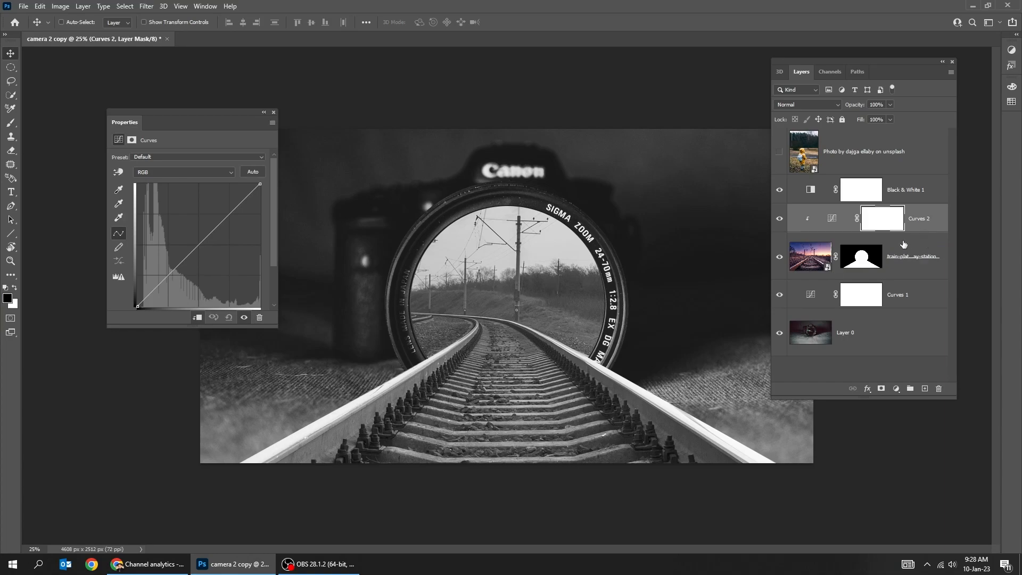
left_click_drag(202, 241, 185, 266)
left_click(184, 267)
left_click(206, 244)
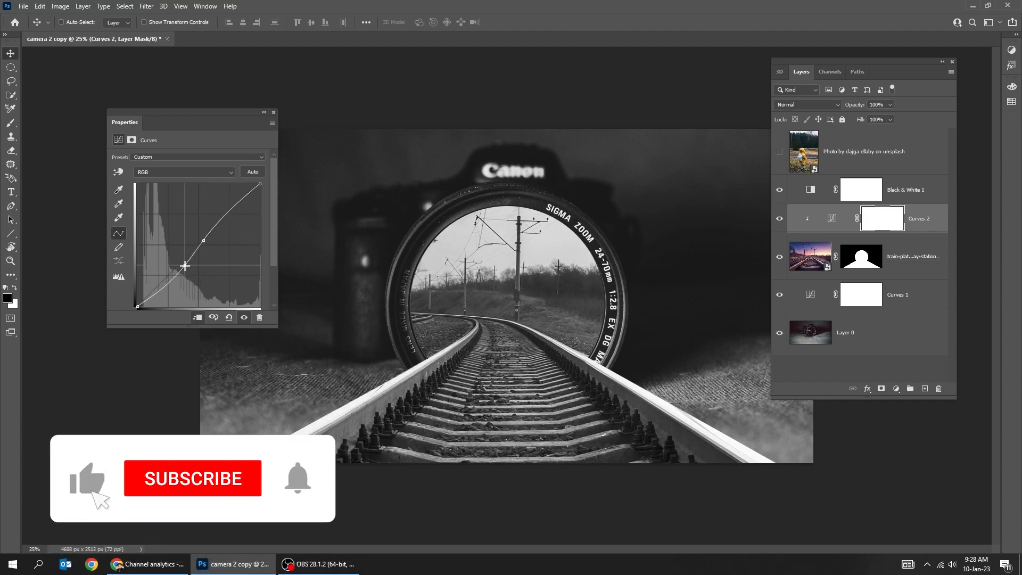
left_click(273, 114)
- Delete the Black & White adjustment layer together with its mask
left_click(926, 191)
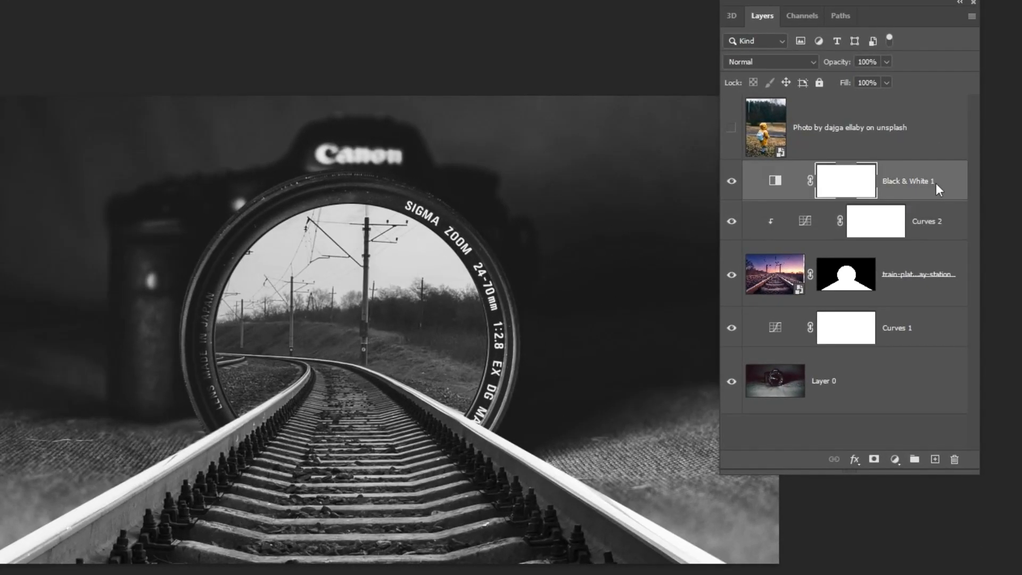
left_click(956, 459)
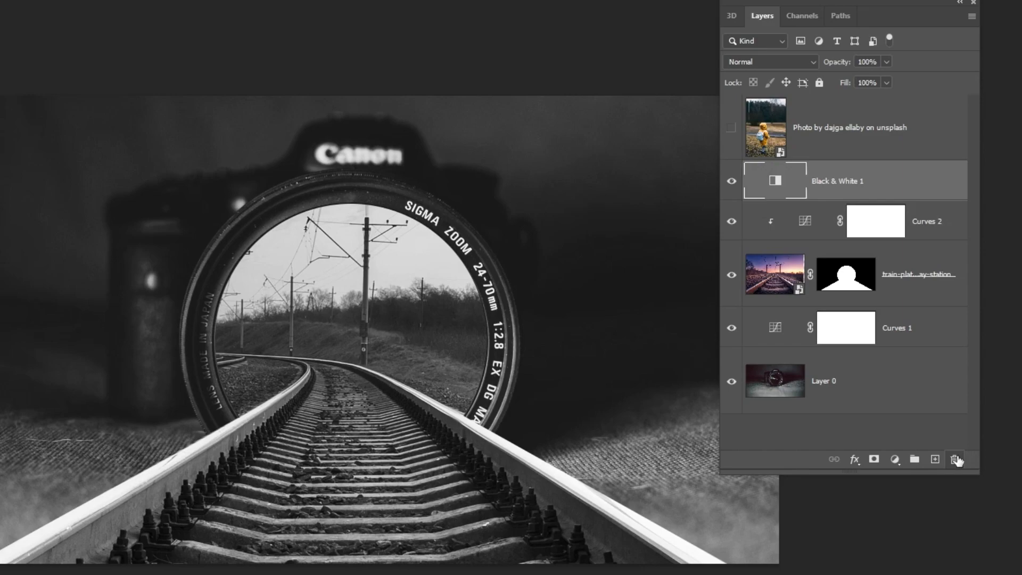
left_click(956, 459)
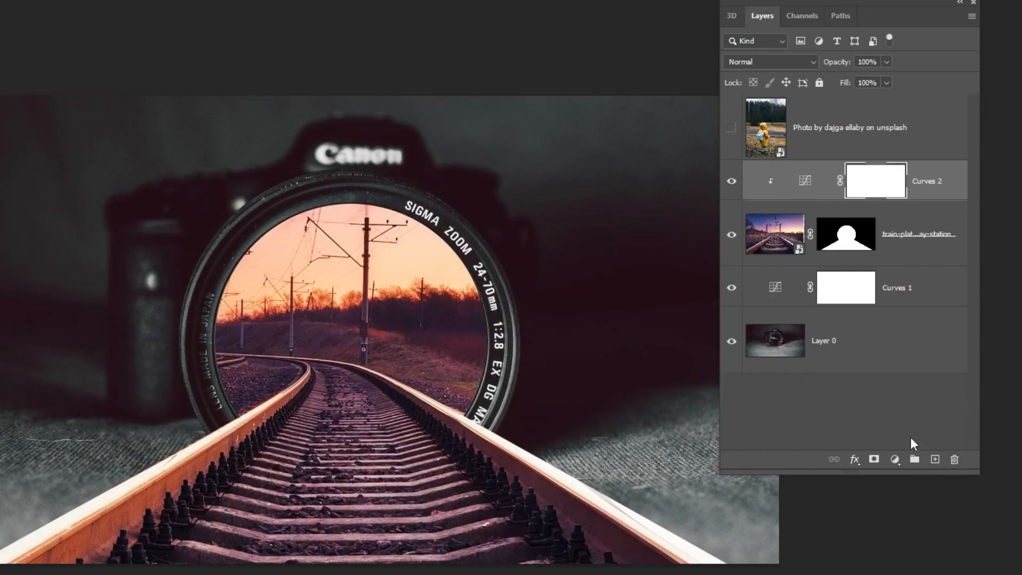
- Add a Solid Color fill layer in grey 808080 above the clipped Curves adjustment
left_click(895, 459)
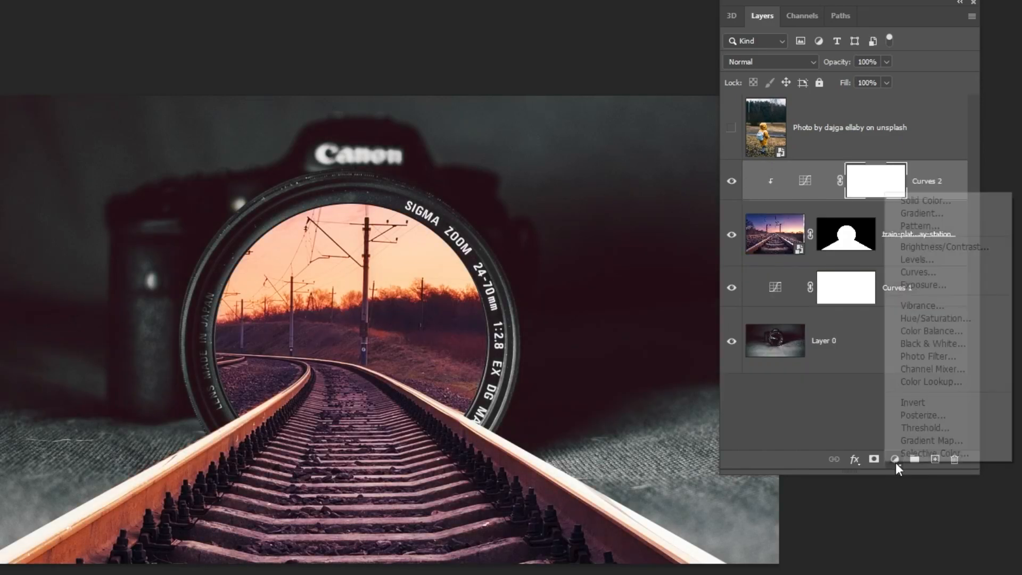
left_click(951, 201)
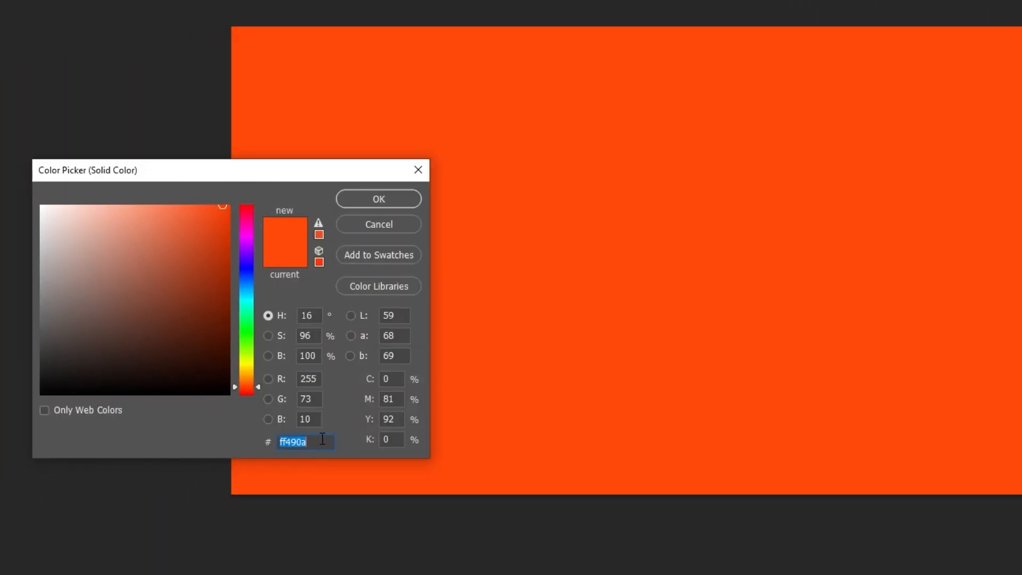
type("808080")
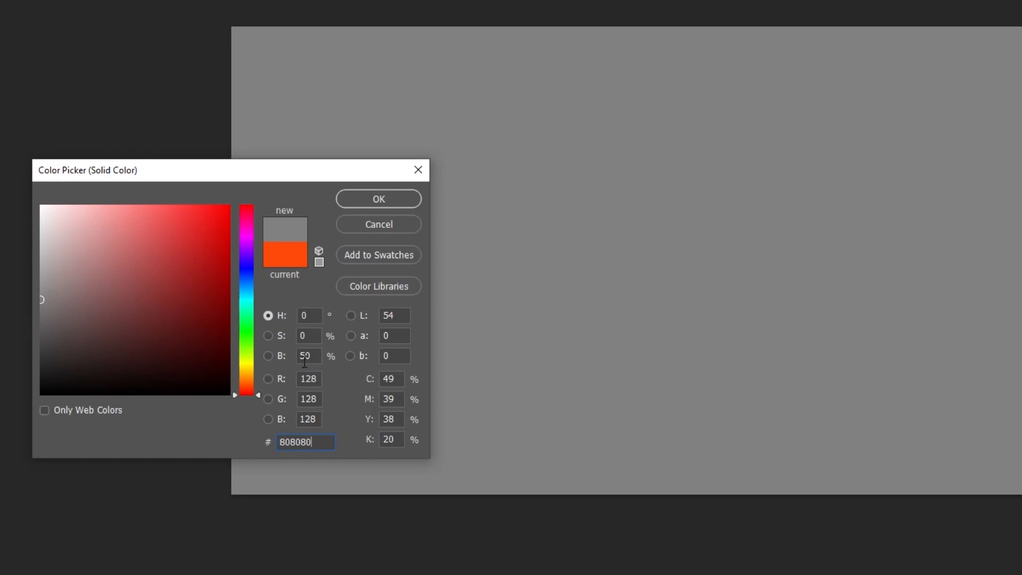
left_click(395, 200)
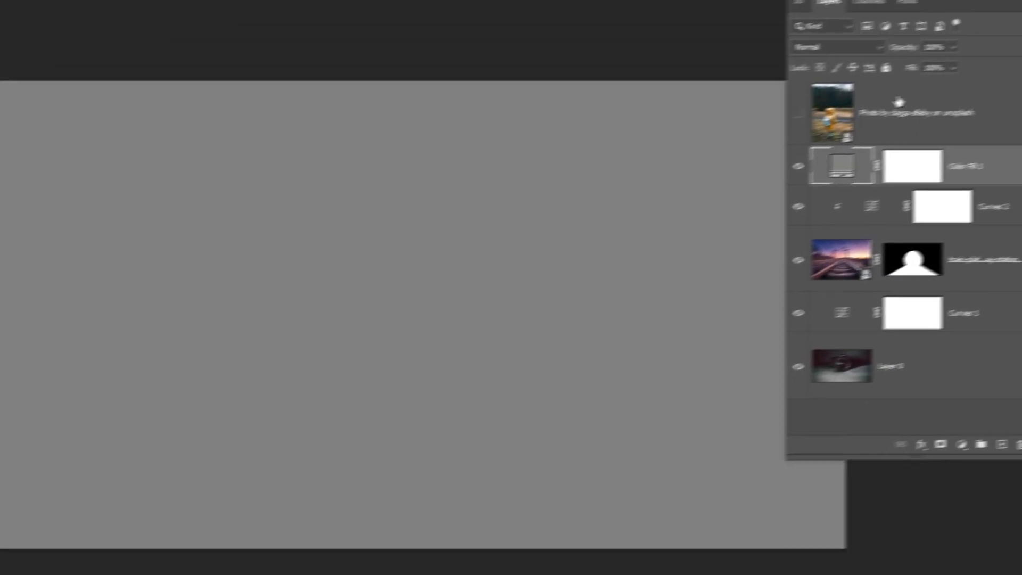
- Set the grey Color Fill layer's blend mode to Luminosity
left_click(848, 49)
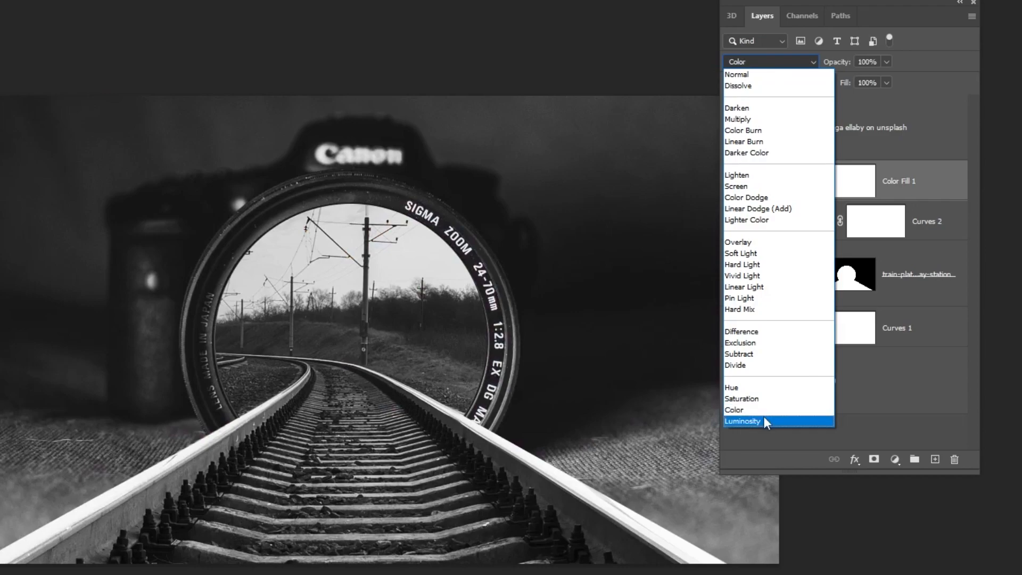
left_click(764, 421)
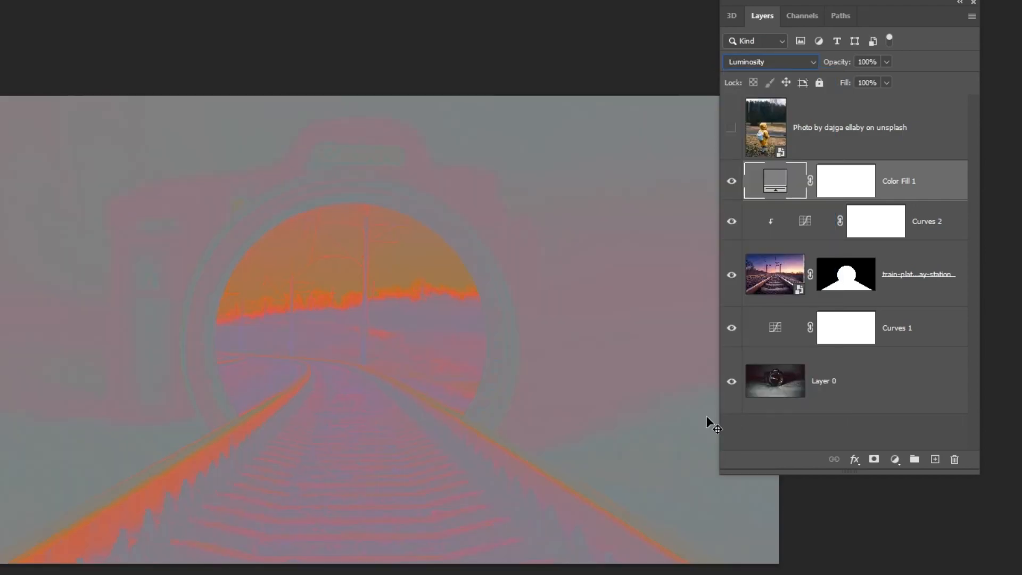
- Add another Curves adjustment directly above Curves 2 and clip it to the train-platform layer
left_click(940, 232)
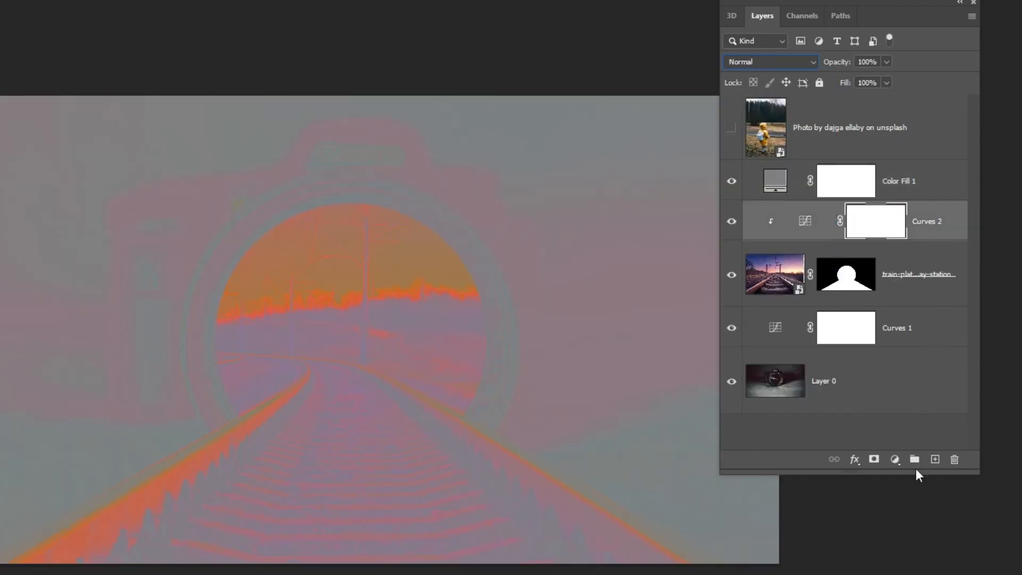
left_click(895, 461)
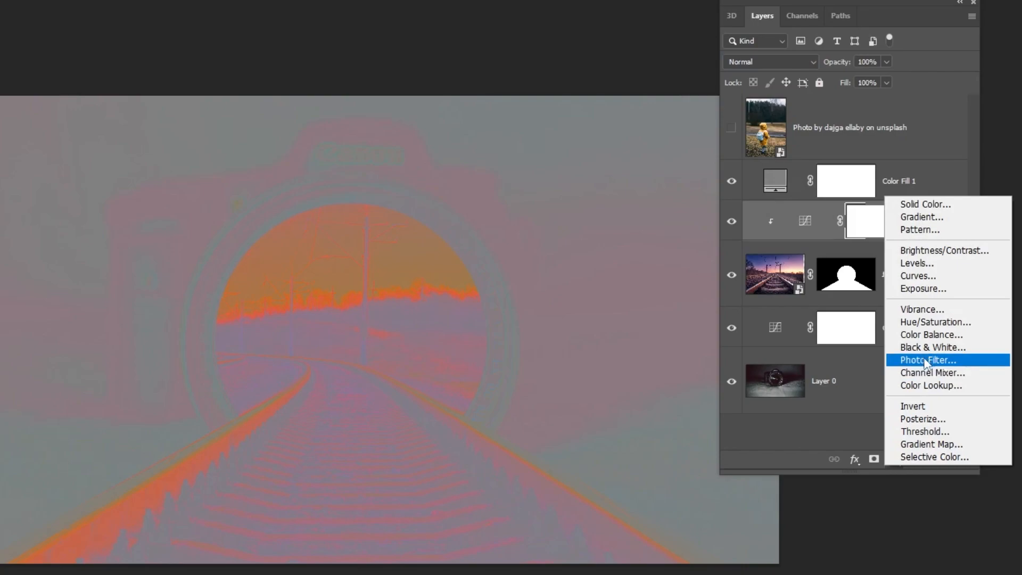
left_click(935, 276)
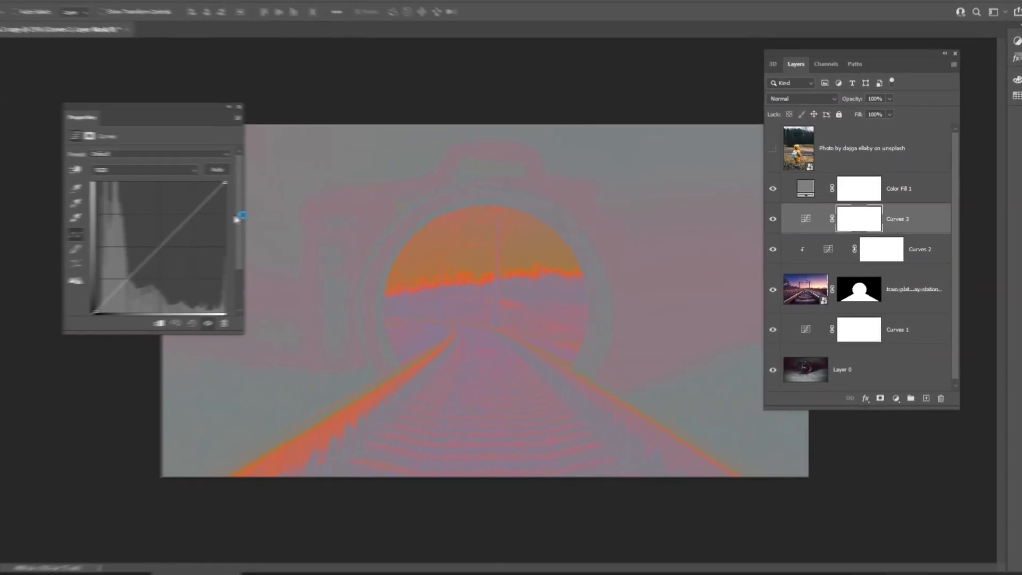
left_click(148, 172)
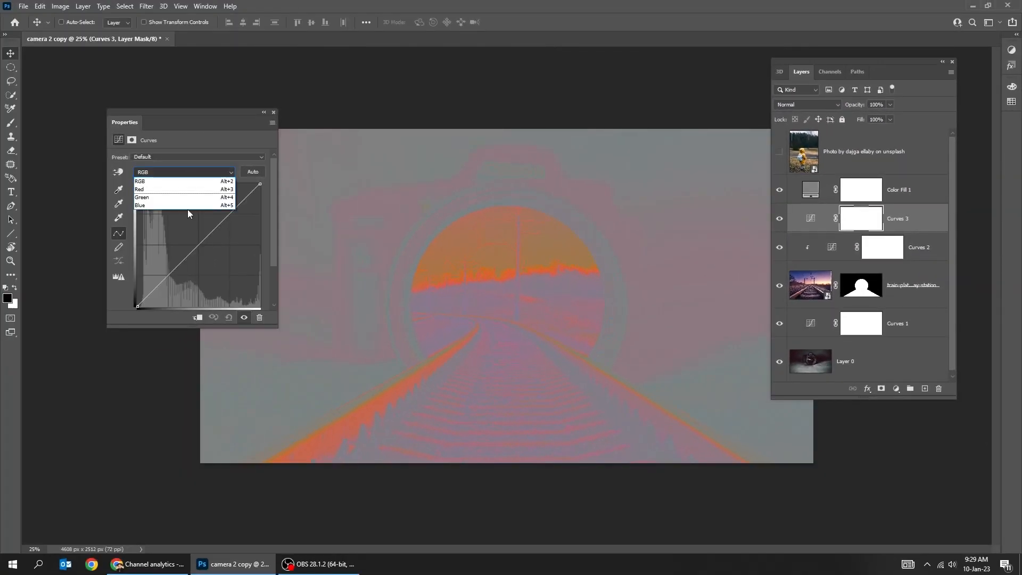
left_click(179, 311)
left_click(198, 317)
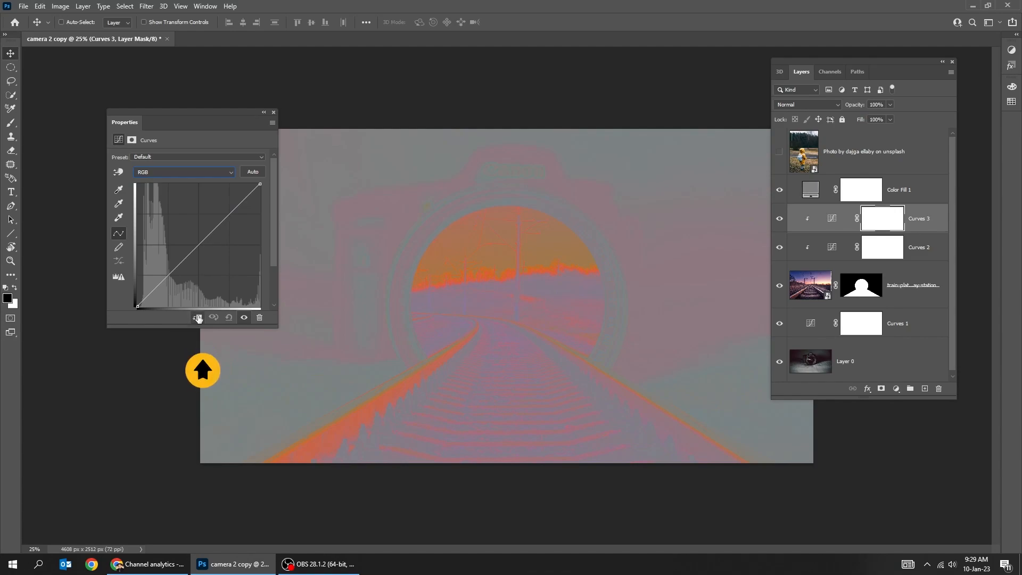
- Pull the red curve down moderately and the green curve down slightly at the upper midtones of the new Curves adjustment
left_click(213, 172)
left_click(212, 184)
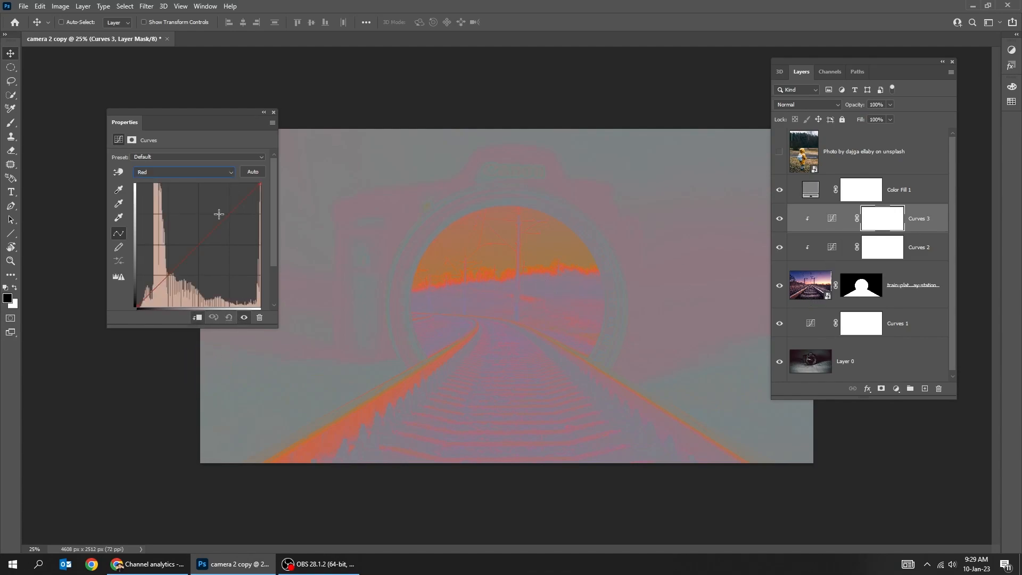
left_click_drag(211, 236, 218, 241)
left_click(203, 172)
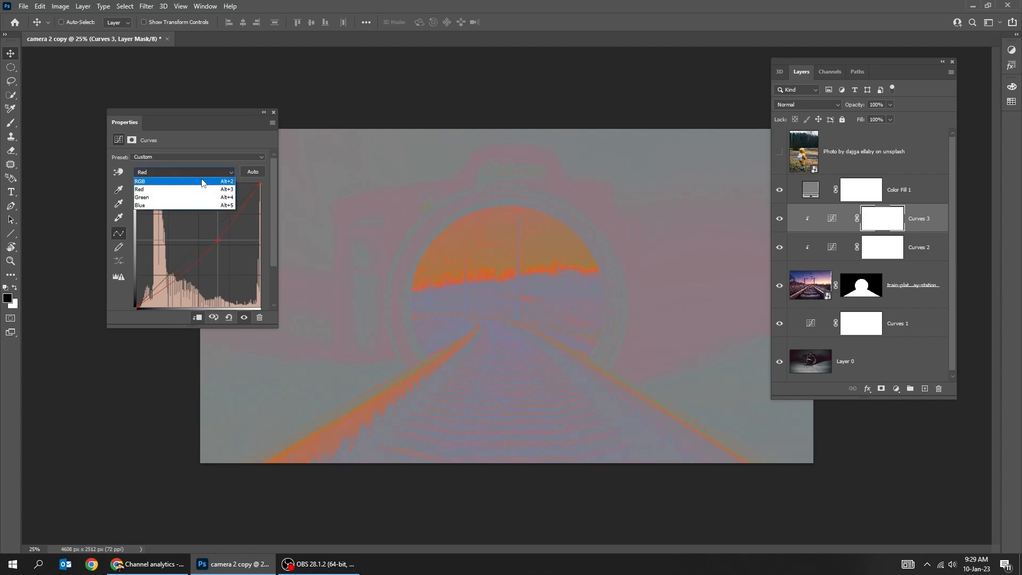
left_click(211, 199)
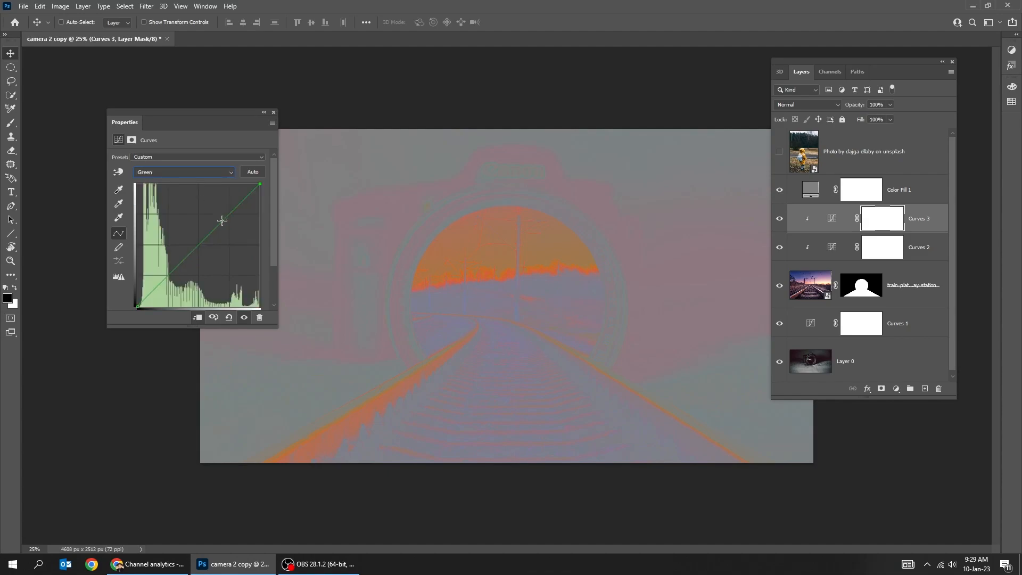
left_click_drag(212, 233, 214, 235)
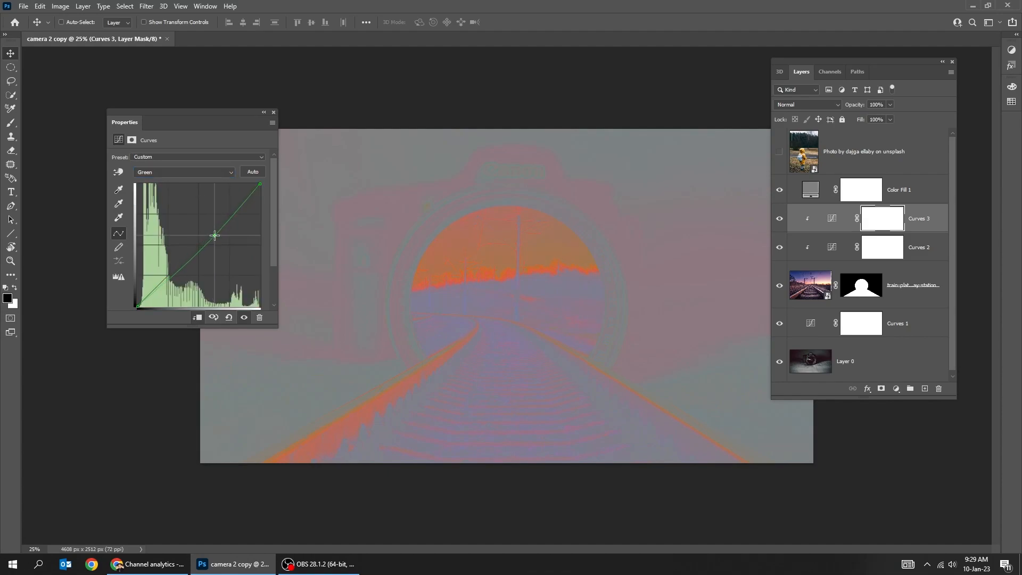
- Pull the blue curve down strongly at the upper midtones to warm the railway image, and return to the red channel
left_click(203, 172)
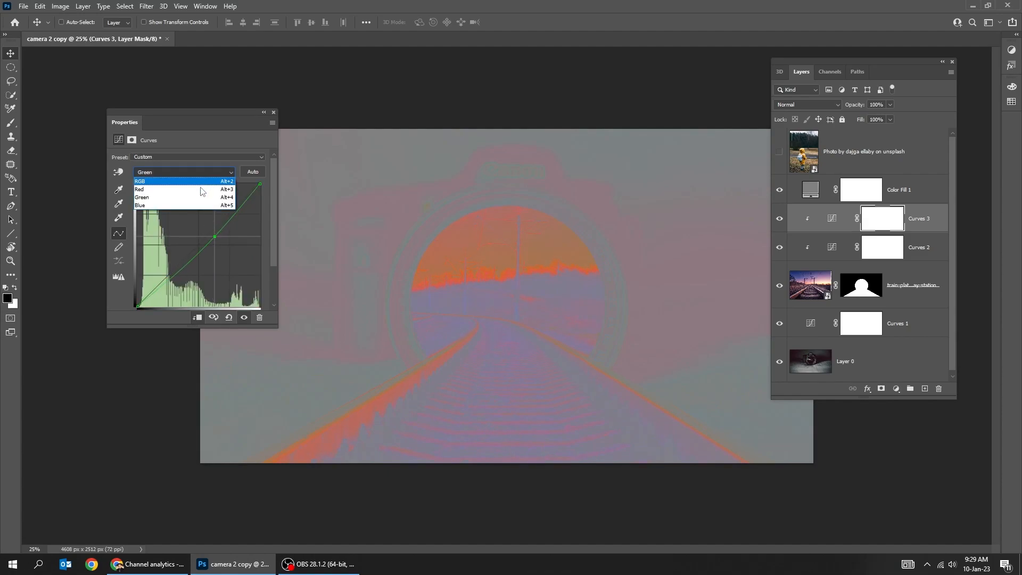
left_click(198, 206)
left_click(209, 236)
left_click_drag(211, 239, 219, 248)
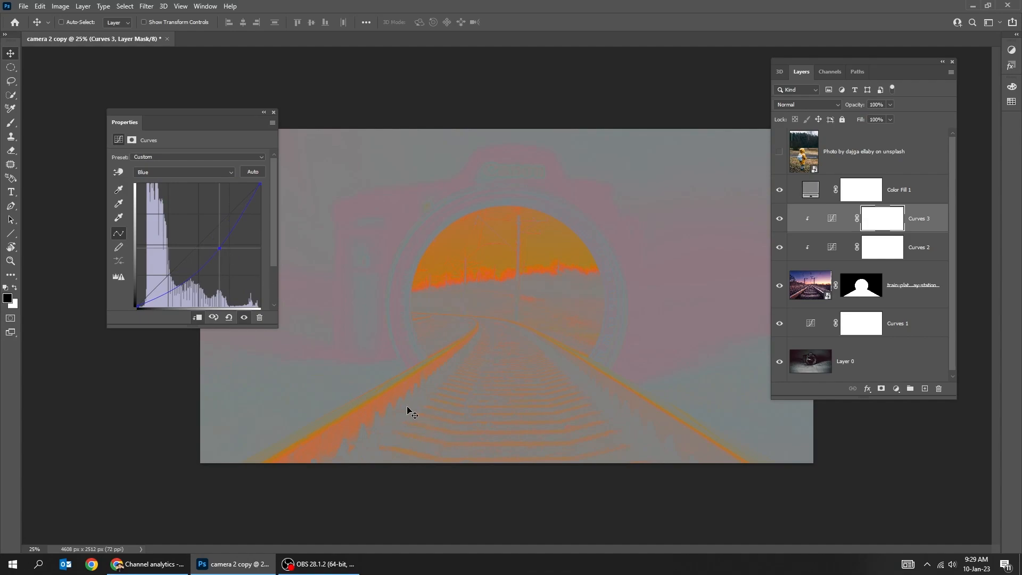
left_click(199, 174)
left_click(207, 190)
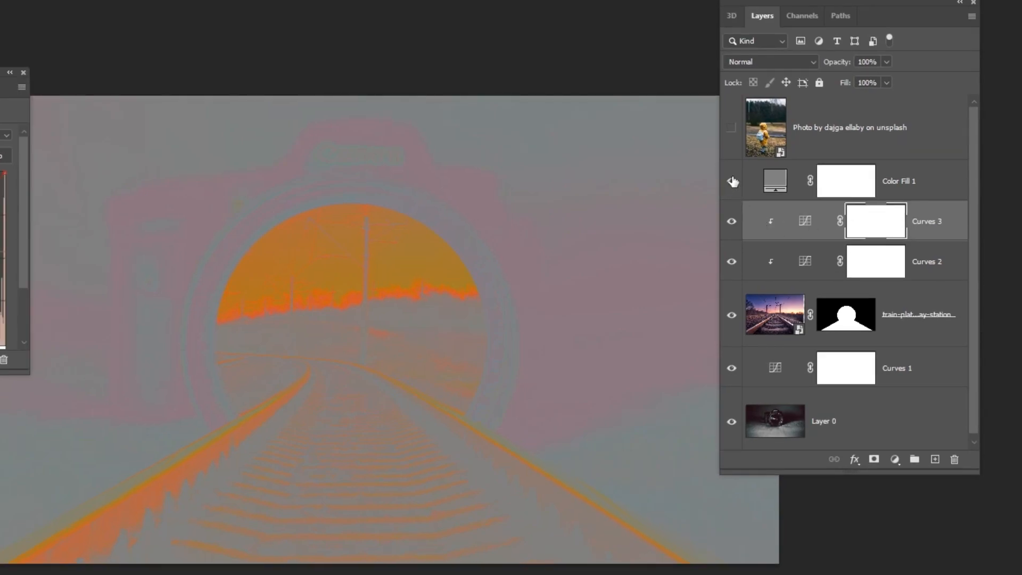
- Hide the grey Color Fill layer to check the colors and delete it
left_click(732, 182)
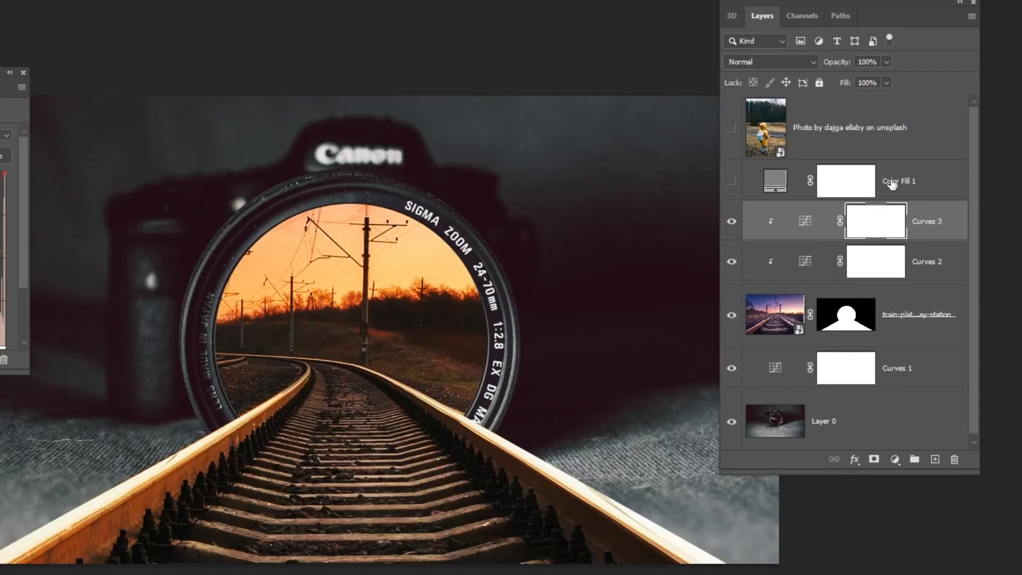
left_click(893, 184)
left_click(955, 461)
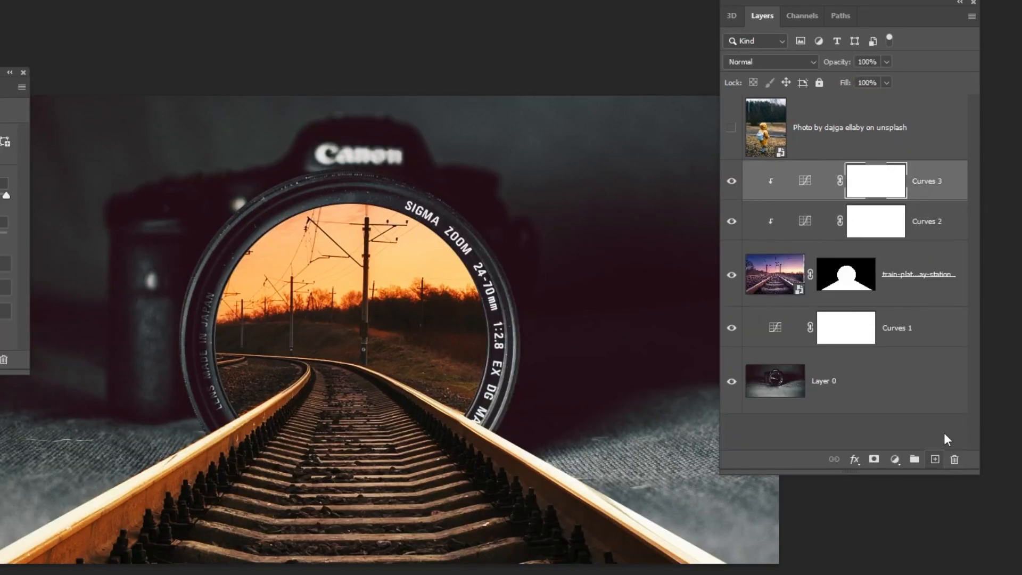
- Brighten the highlights in Curves 3 by moving the RGB curve's white point inward along the upper edge
left_click(808, 181)
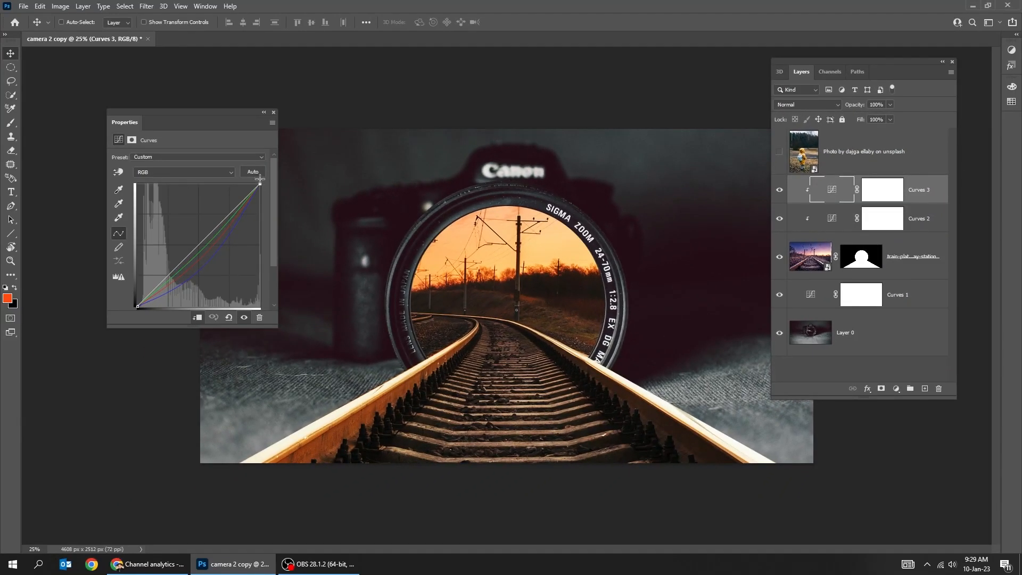
left_click_drag(260, 179, 243, 179)
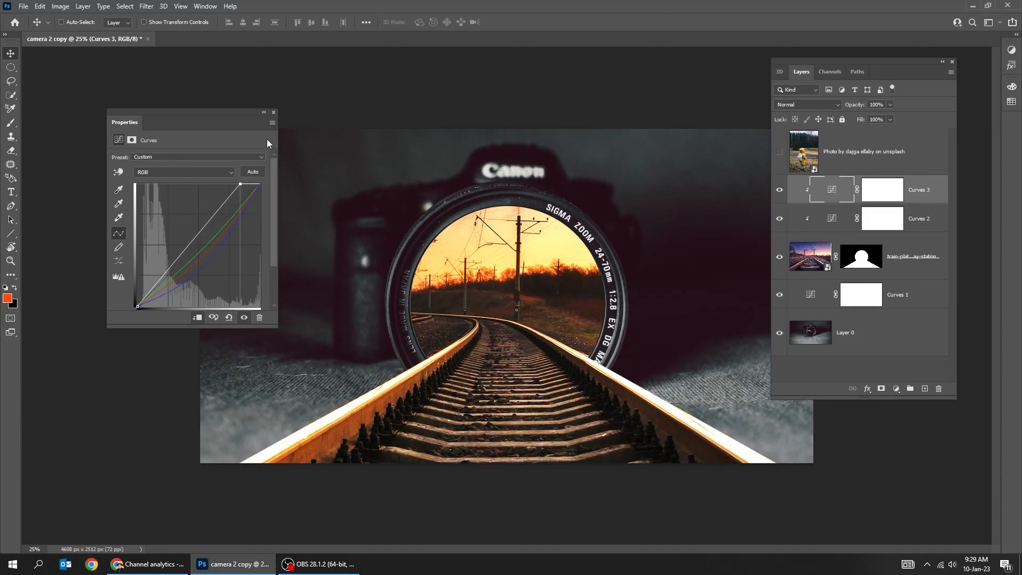
left_click(272, 114)
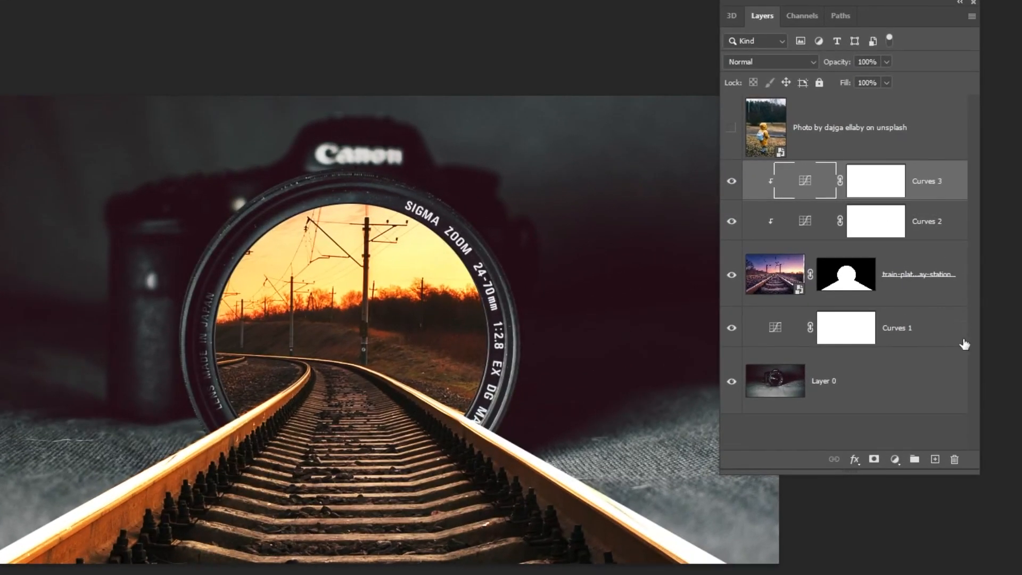
- Add a Black & White adjustment with default settings above Curves 3 and clip it to the train-platform layer
left_click(896, 461)
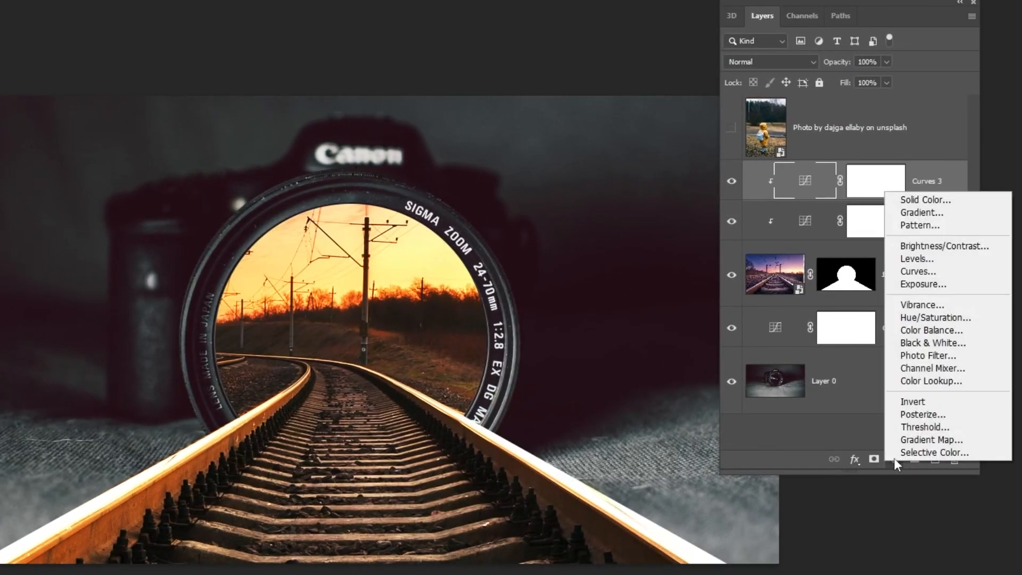
left_click(964, 346)
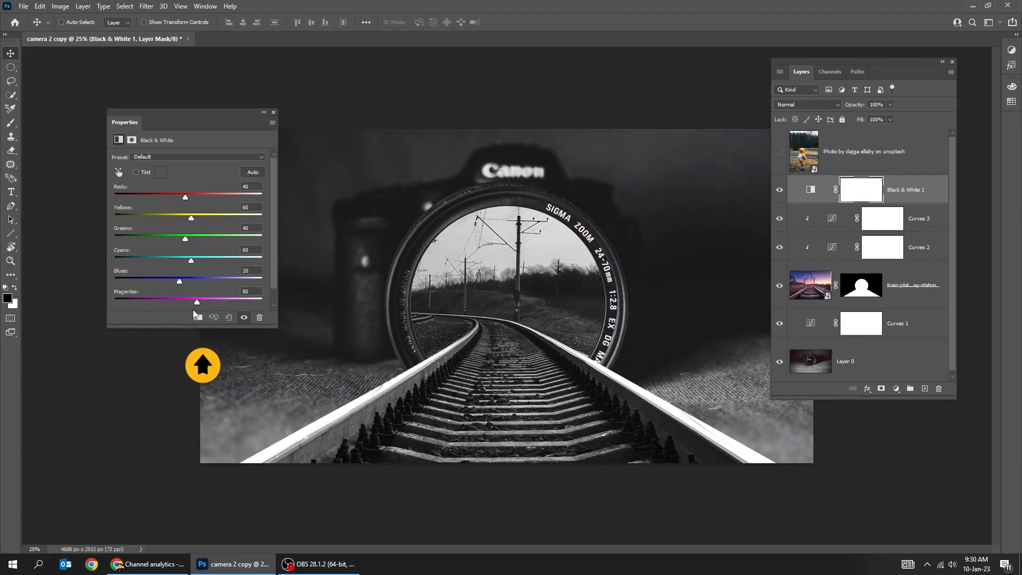
left_click(197, 318)
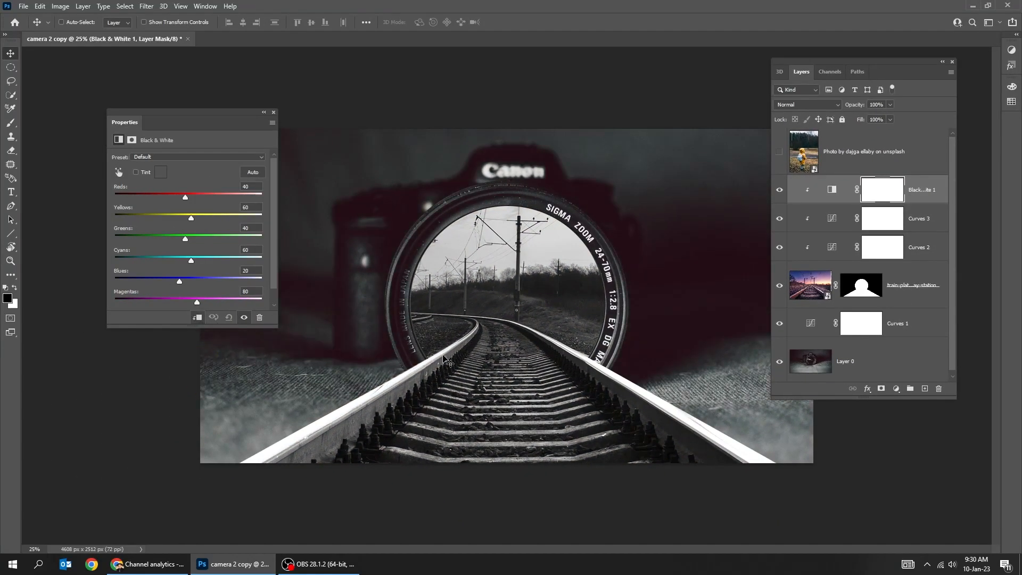
left_click(275, 112)
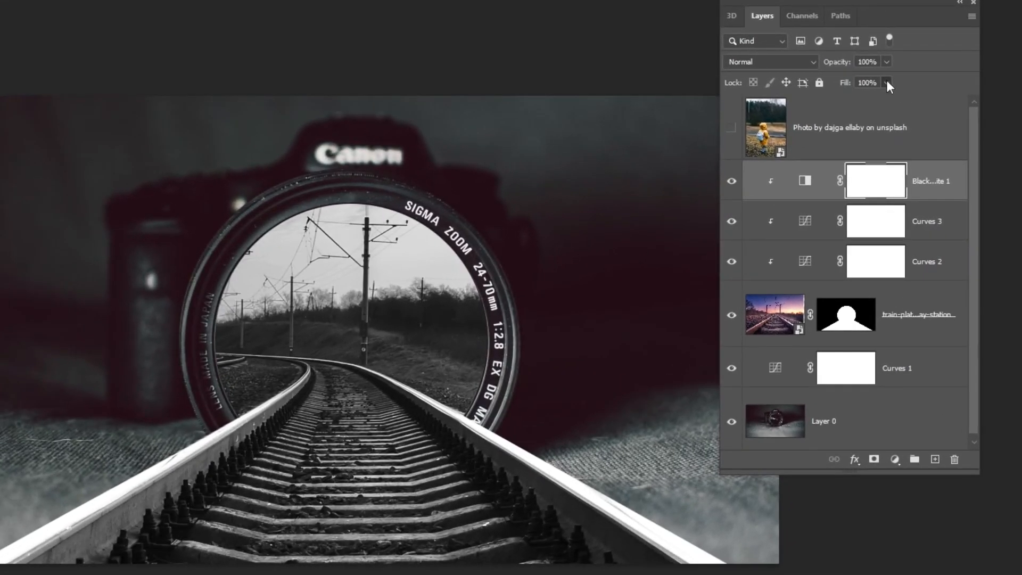
- Reduce the Black & White adjustment's fill to 43%, toggling its visibility to compare the effect
left_click(890, 119)
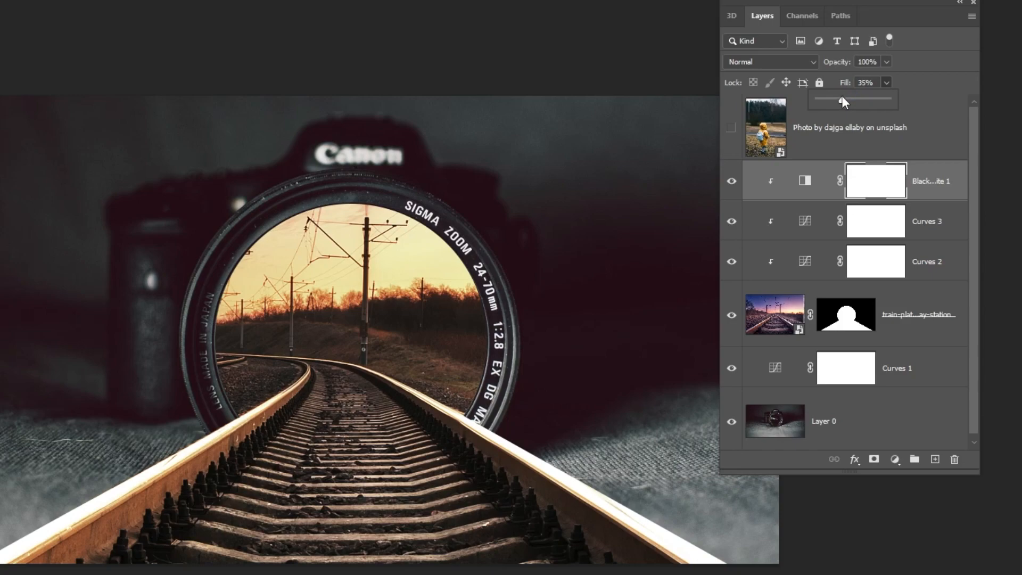
left_click(732, 182)
left_click(732, 181)
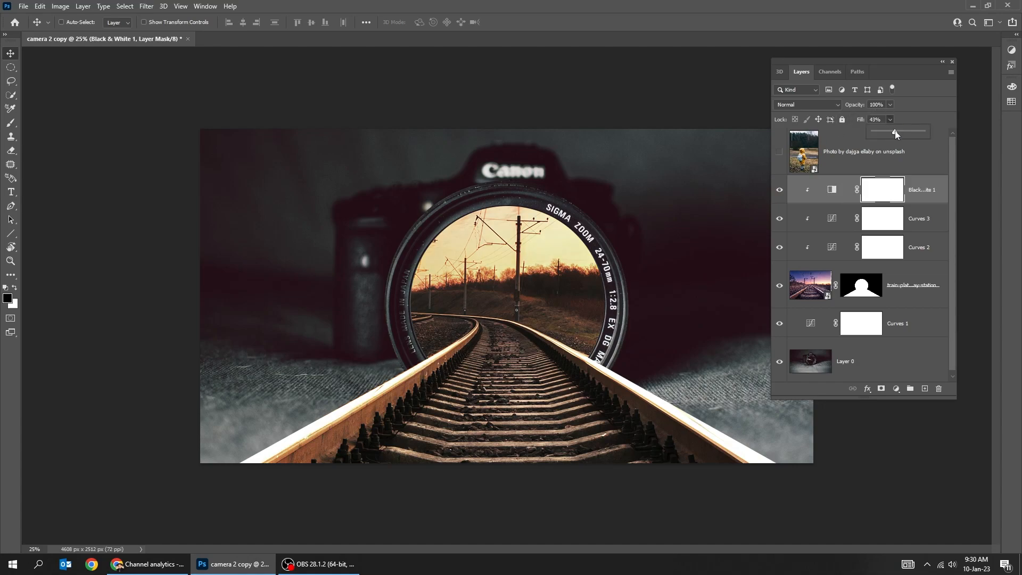
- Add a Curves adjustment above Curves 1 and pull the midtones of its RGB curve down strongly to darken the camera background
key("ctrl+plus")
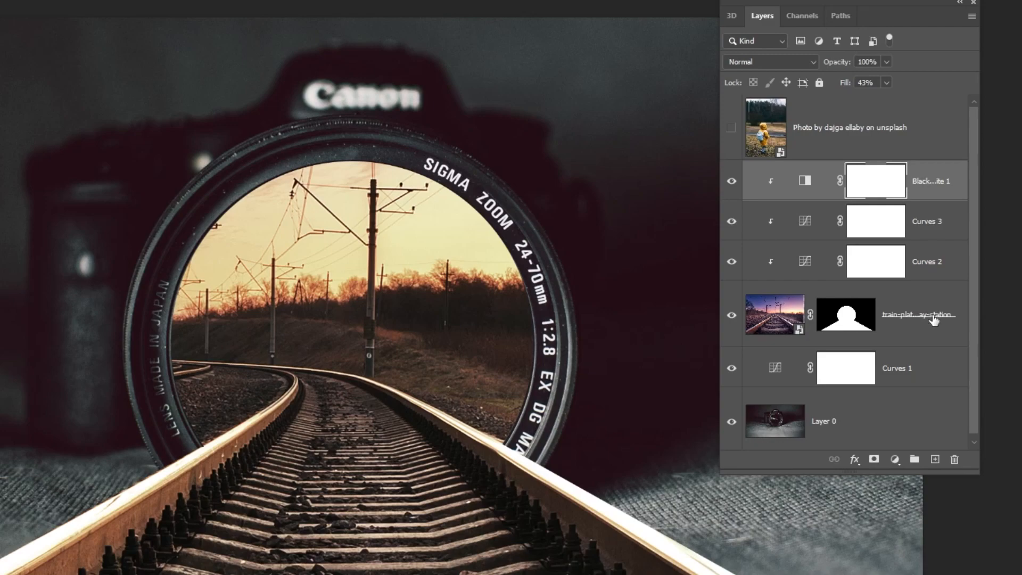
left_click(908, 380)
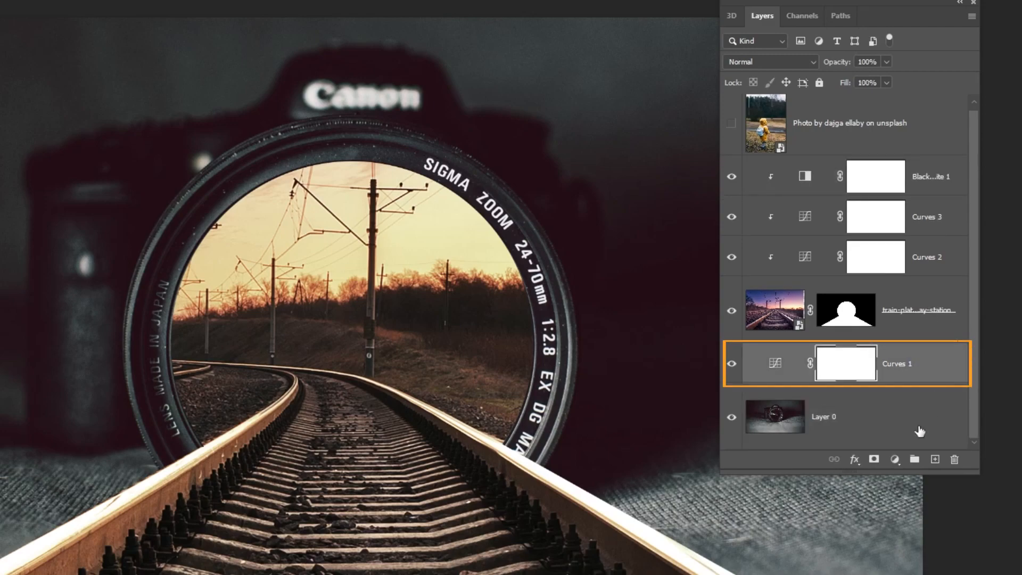
left_click(895, 459)
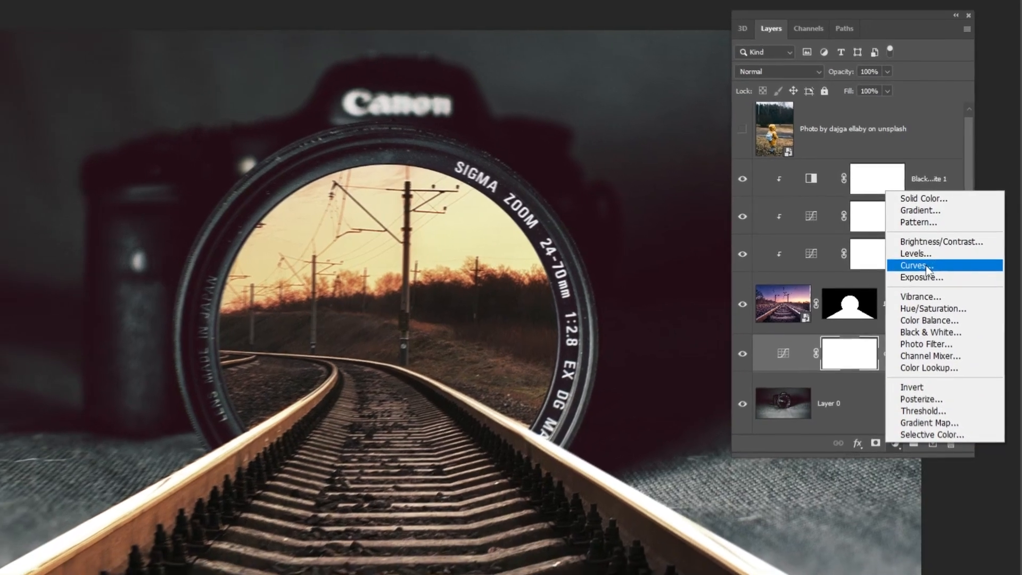
left_click(918, 270)
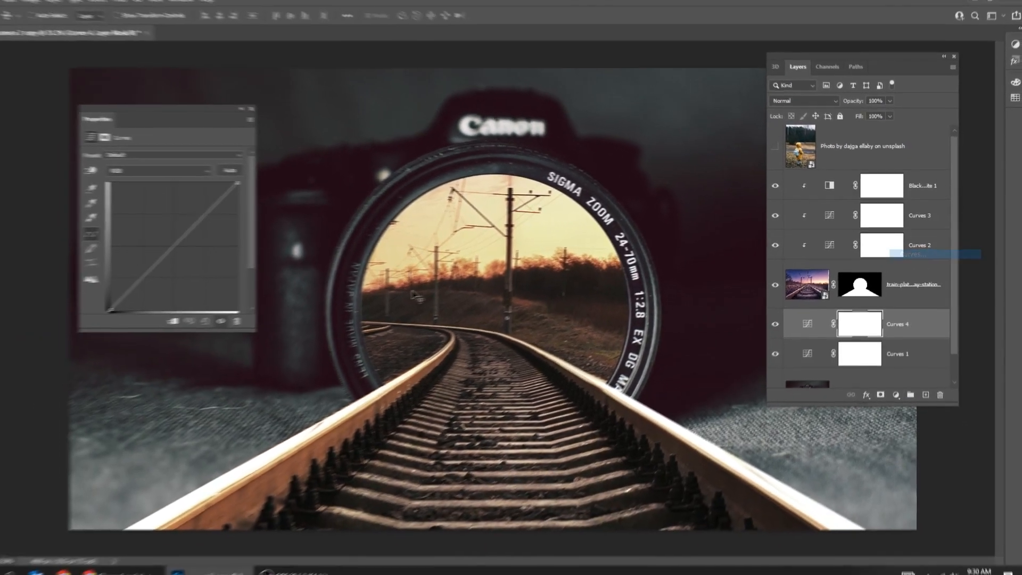
left_click_drag(205, 243, 215, 259)
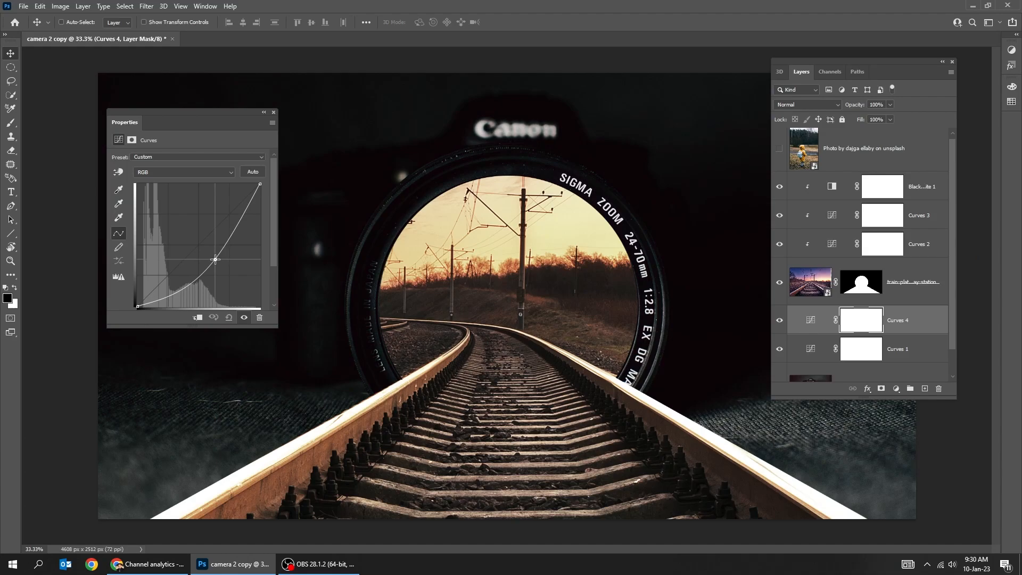
left_click(274, 114)
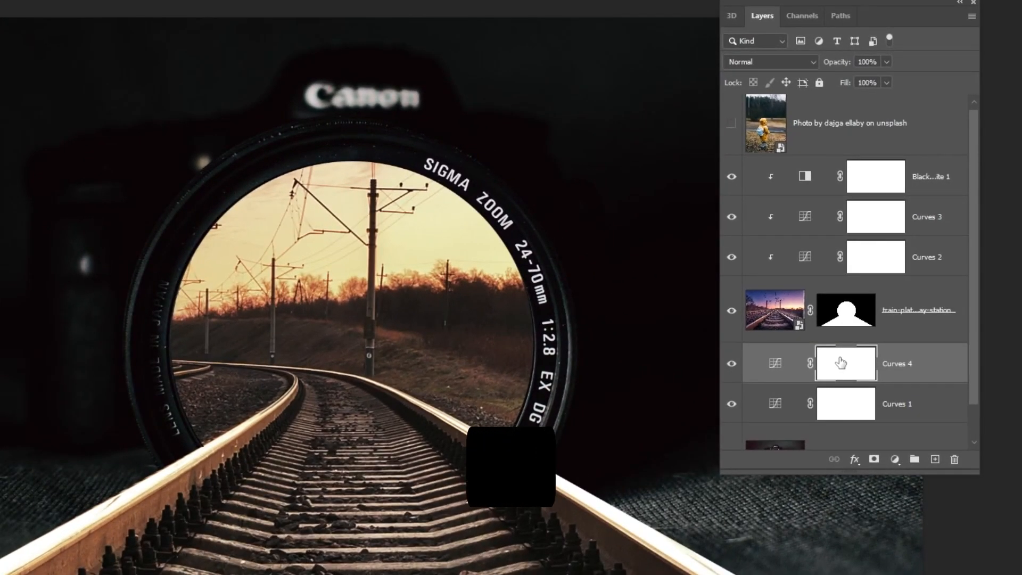
- Invert the Curves 4 mask to black and prepare a soft 900 px brush with white as the foreground color
key("ctrl+i")
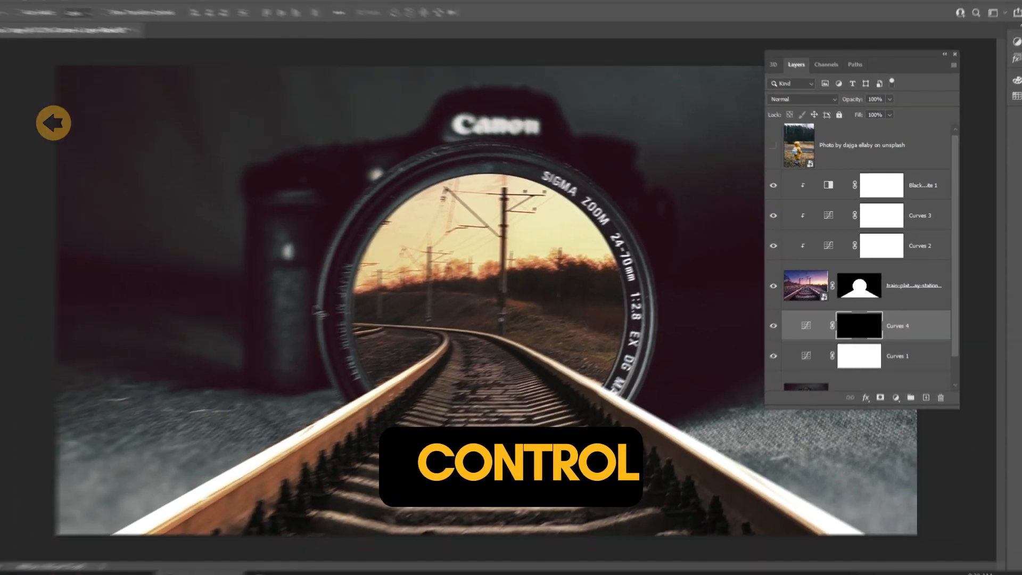
key("bracketleft")
key("bracketleft")
key("bracketleft")
key("bracketleft")
key("bracketleft")
key("bracketleft")
key("bracketleft")
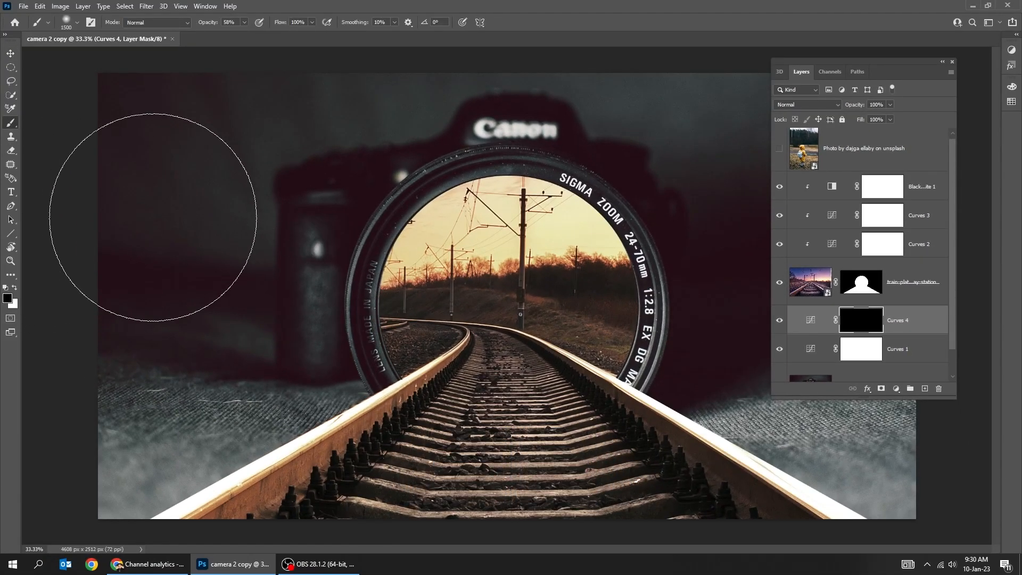
left_click(14, 288)
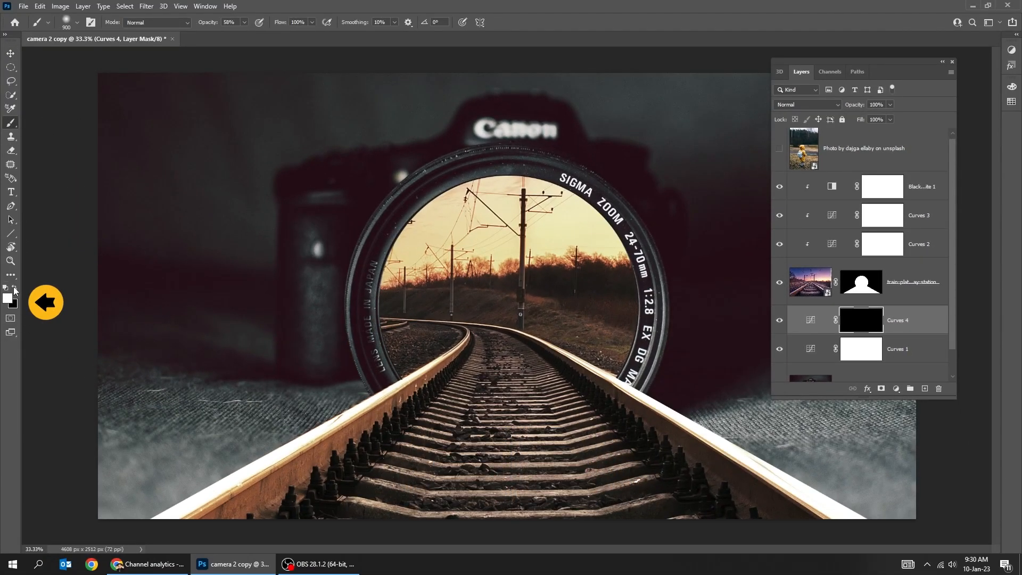
left_click(77, 22)
double_click(73, 118)
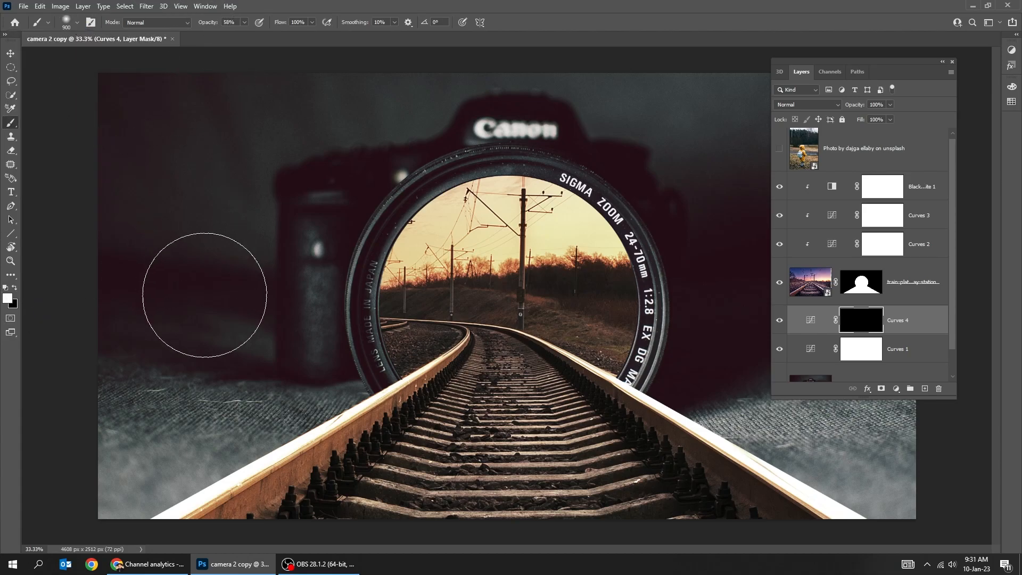
- Paint white on the Curves 4 mask over the bottom corners of the image with a 700 px brush to darken the fabric
left_click(149, 495)
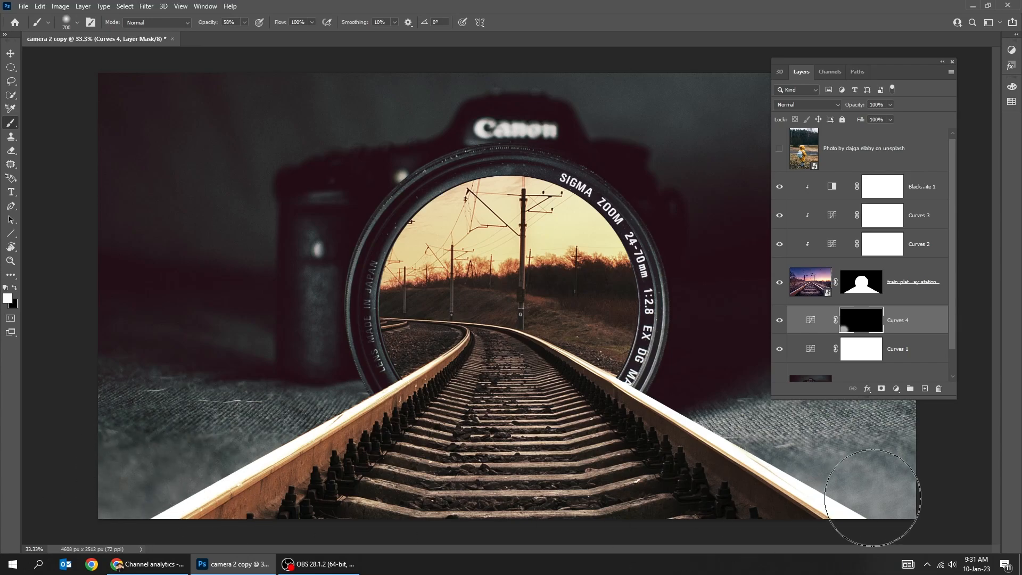
left_click(871, 512)
mouse_move(855, 480)
left_mouse_down()
mouse_move(836, 493)
mouse_move(927, 461)
mouse_move(869, 517)
mouse_move(868, 475)
left_mouse_up()
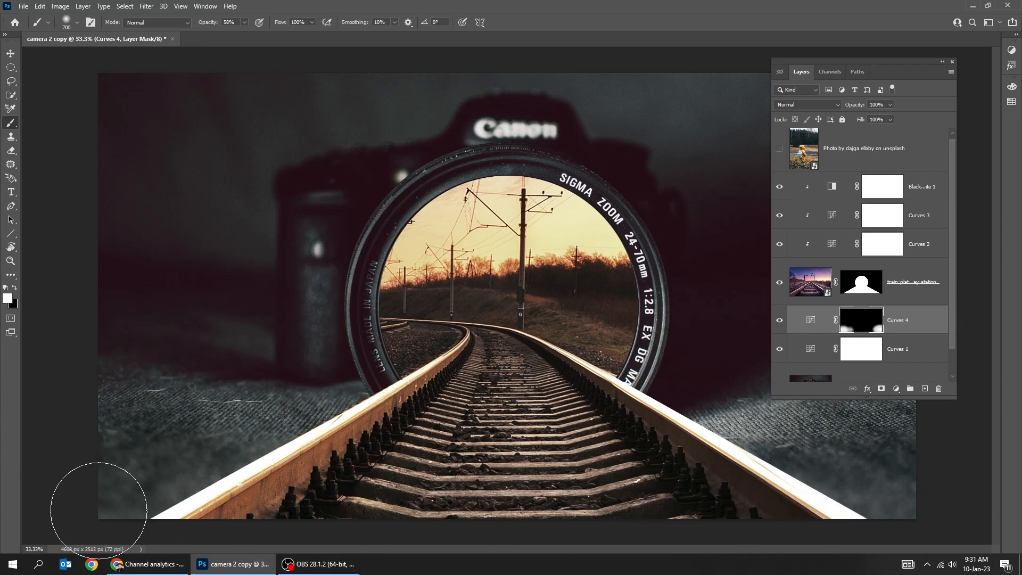
key("v")
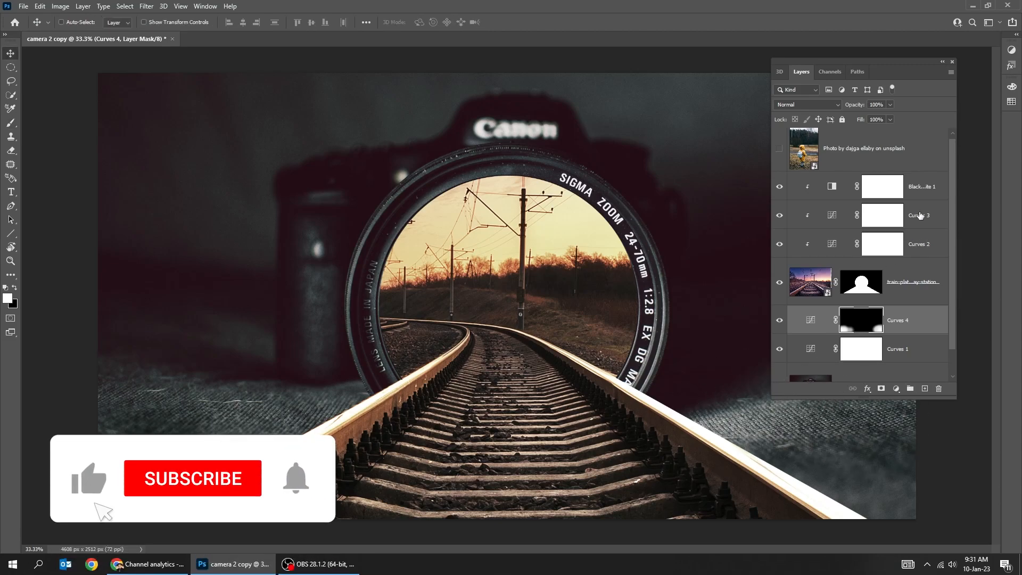
- Set the fill of the Black & White 1 adjustment to 60%
left_click(924, 187)
left_click_drag(890, 119, 899, 128)
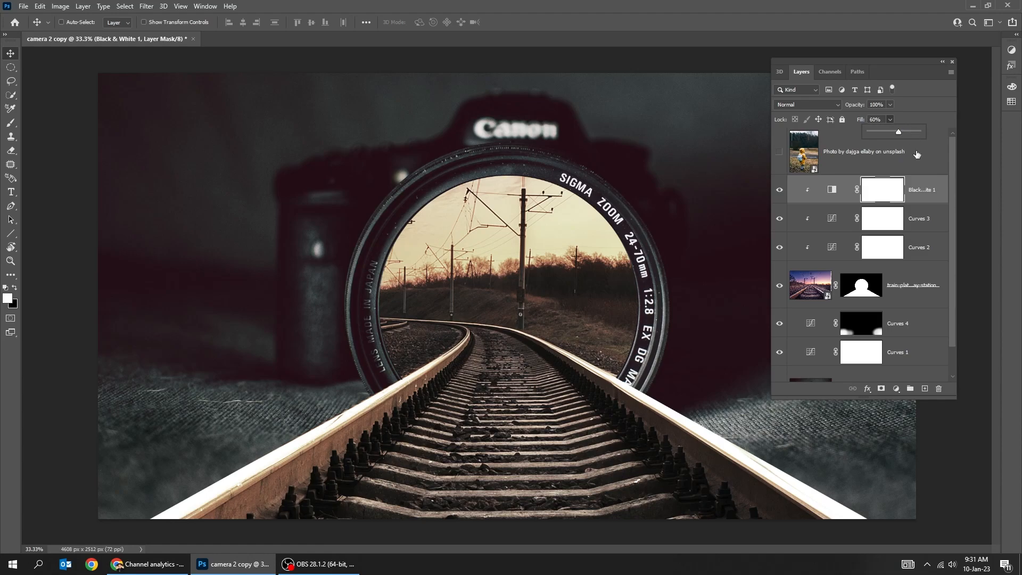
left_click(924, 194)
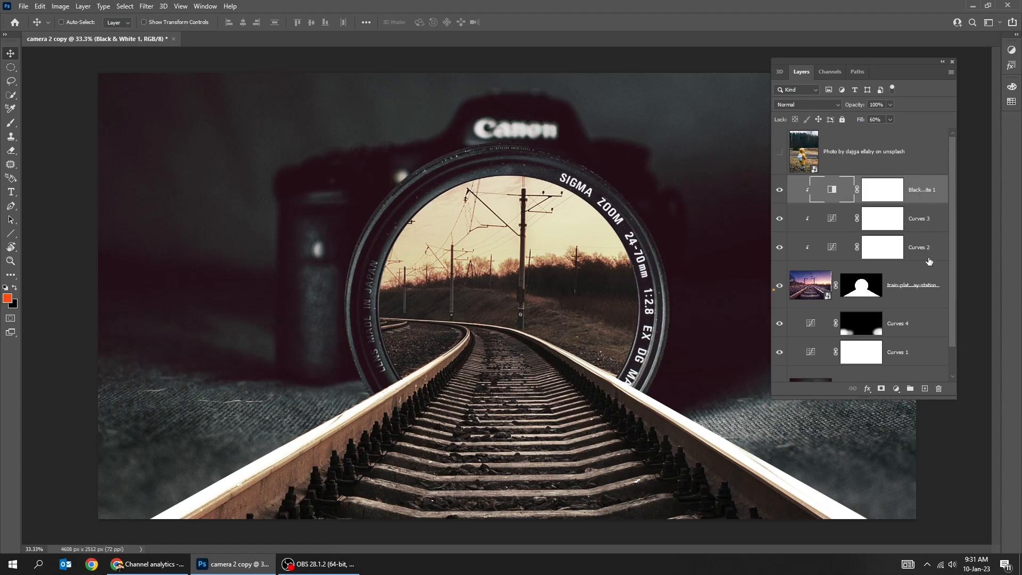
- Apply a 15 px Tilt-Shift blur to the train-platform layer, widening the sharp zone from the image's upper edge to just below the lens
left_click(918, 287)
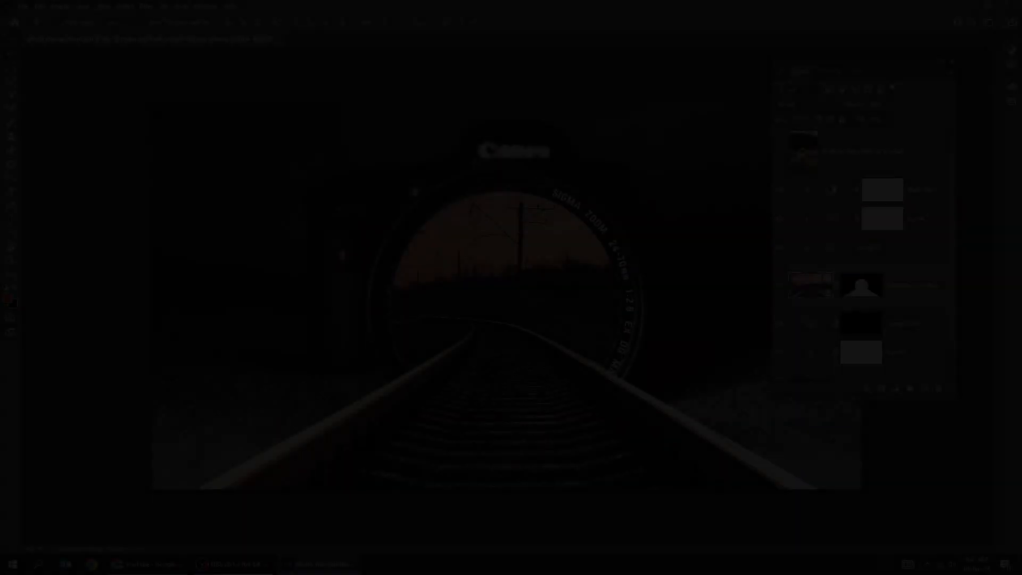
left_click(147, 7)
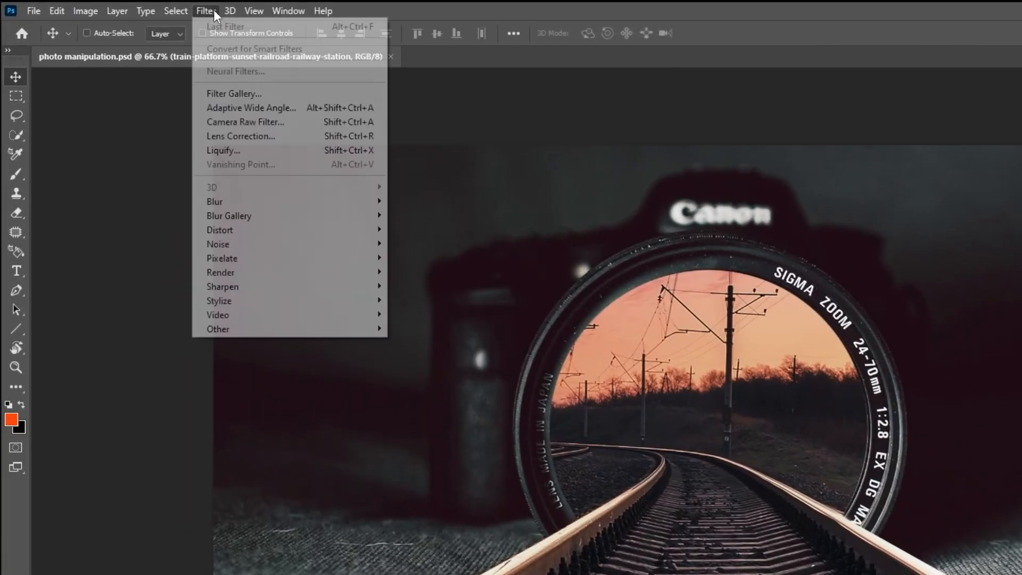
mouse_move(282, 220)
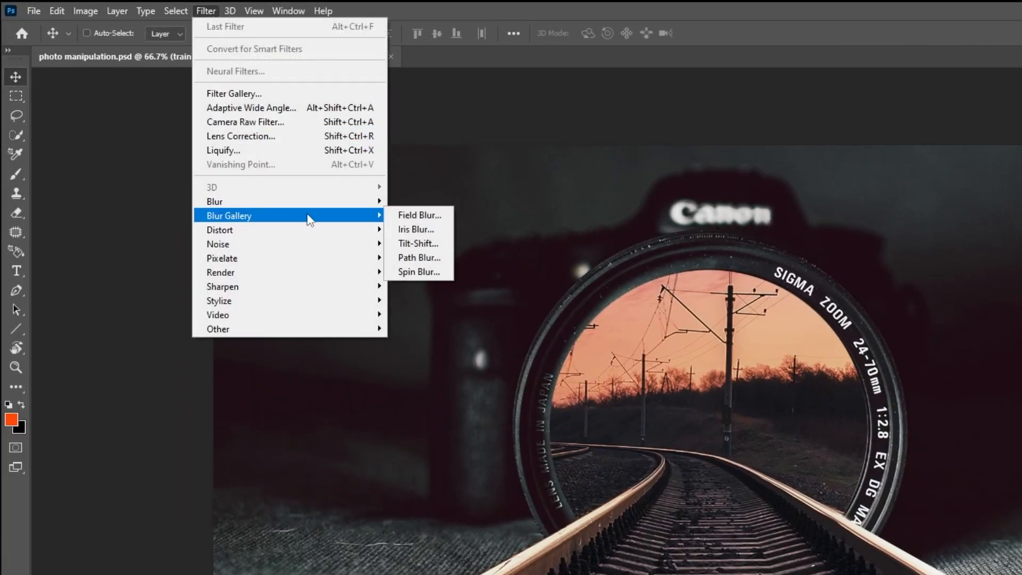
left_click(433, 245)
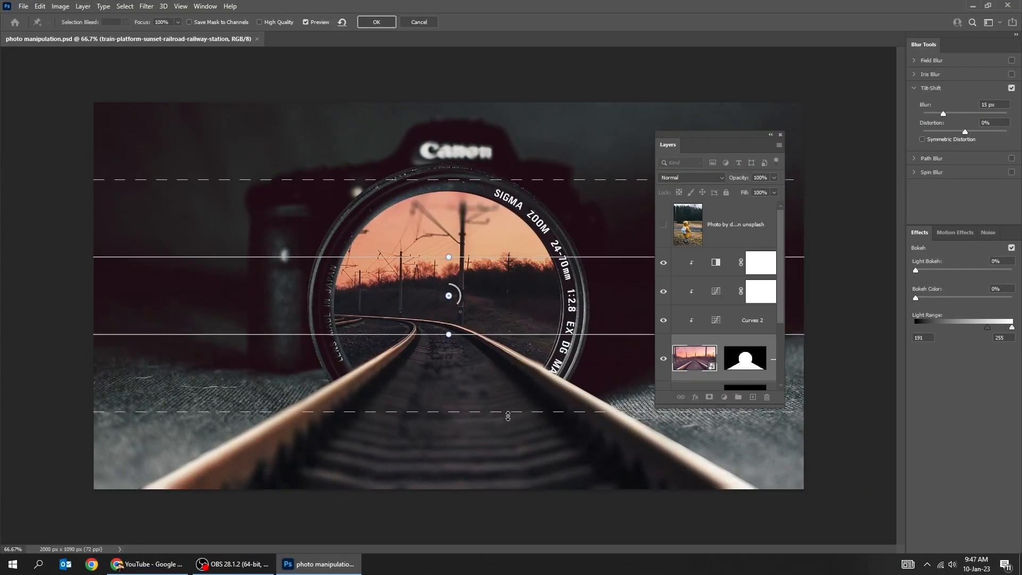
left_click_drag(508, 416, 508, 484)
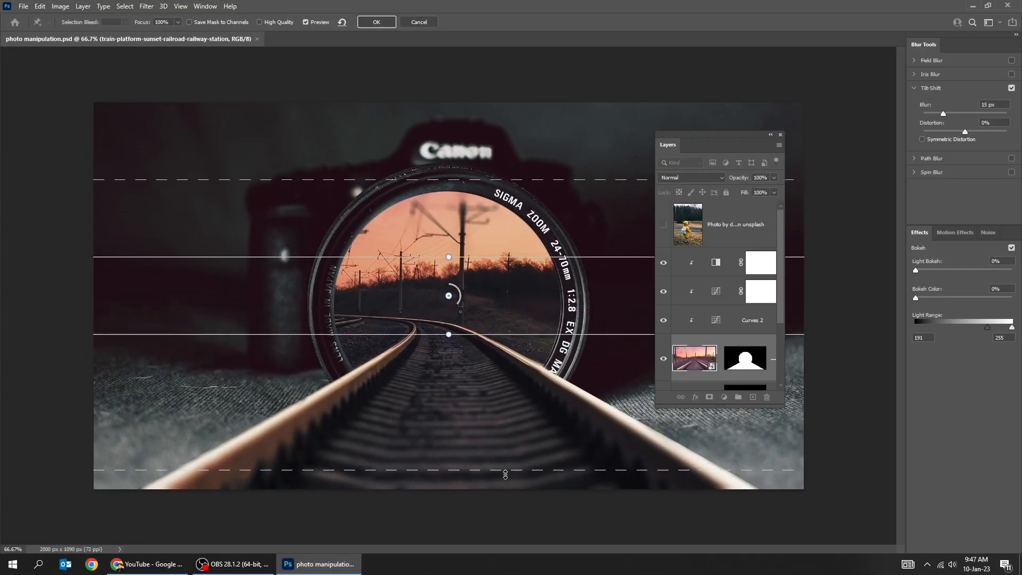
left_click_drag(504, 334, 505, 389)
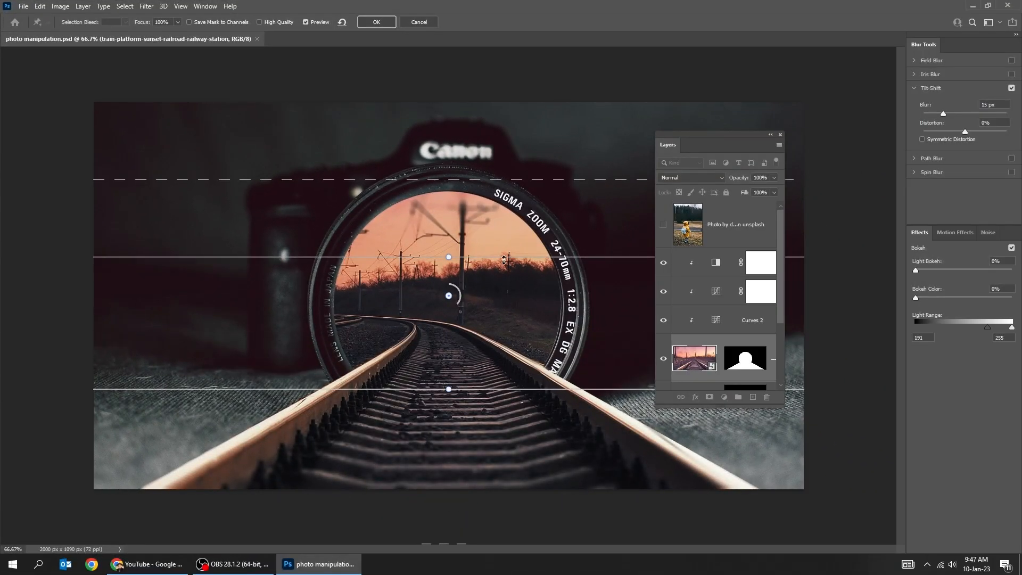
left_click_drag(509, 180, 509, 75)
left_click_drag(486, 257, 486, 108)
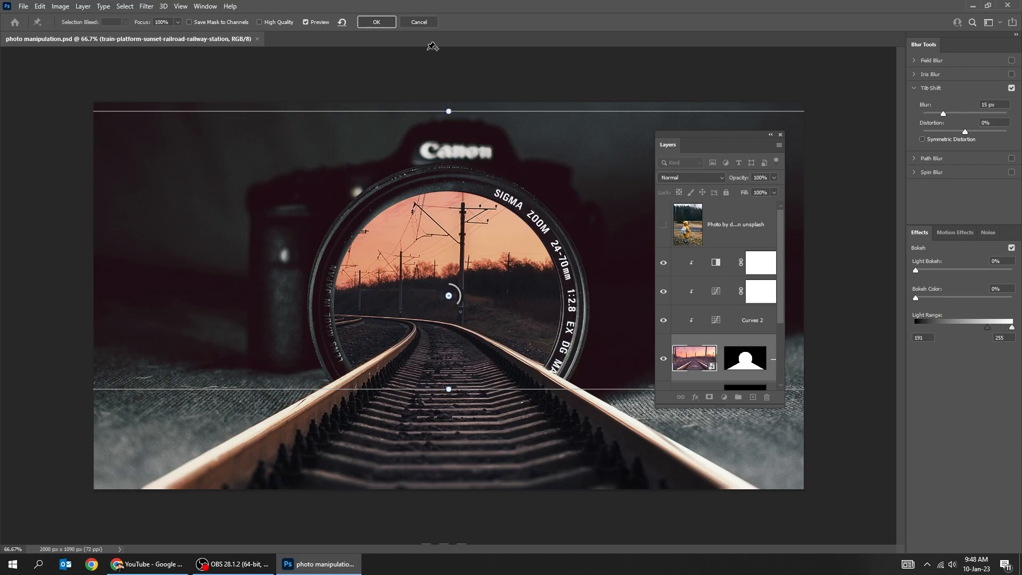
left_click(386, 23)
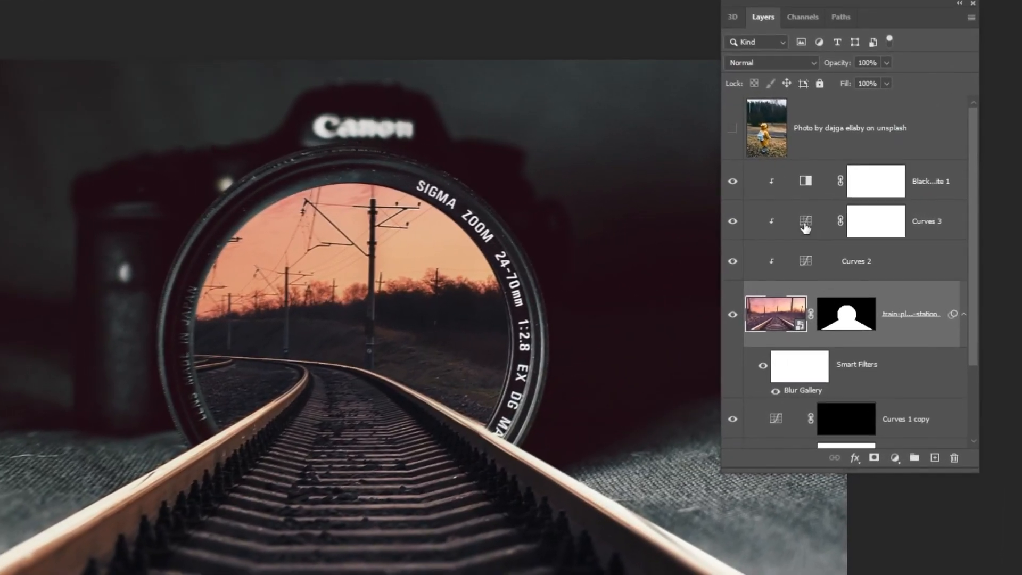
- Add a new empty layer above Black & White 1 and clip it to the train-platform layer
left_click(925, 184)
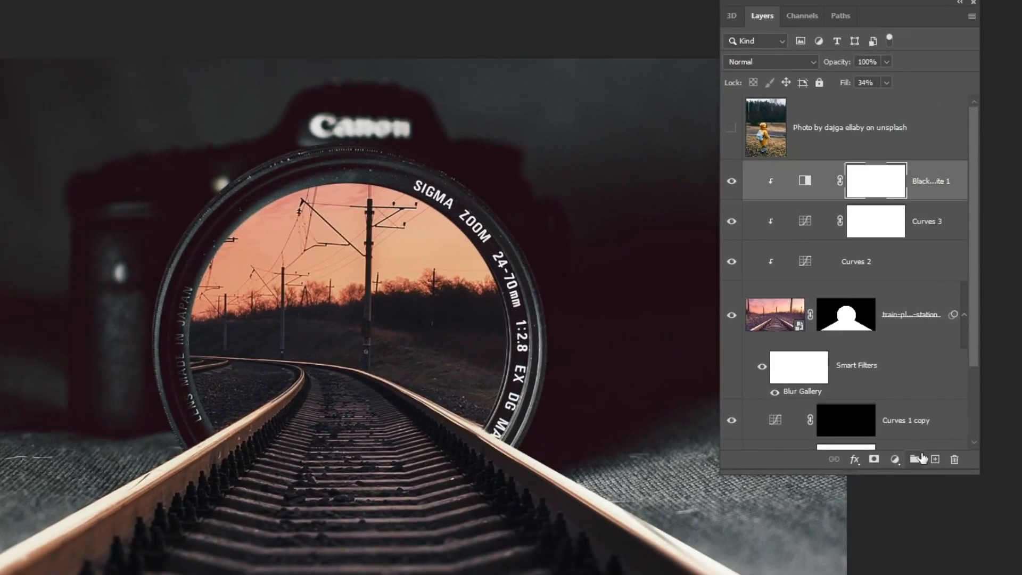
left_click(936, 459)
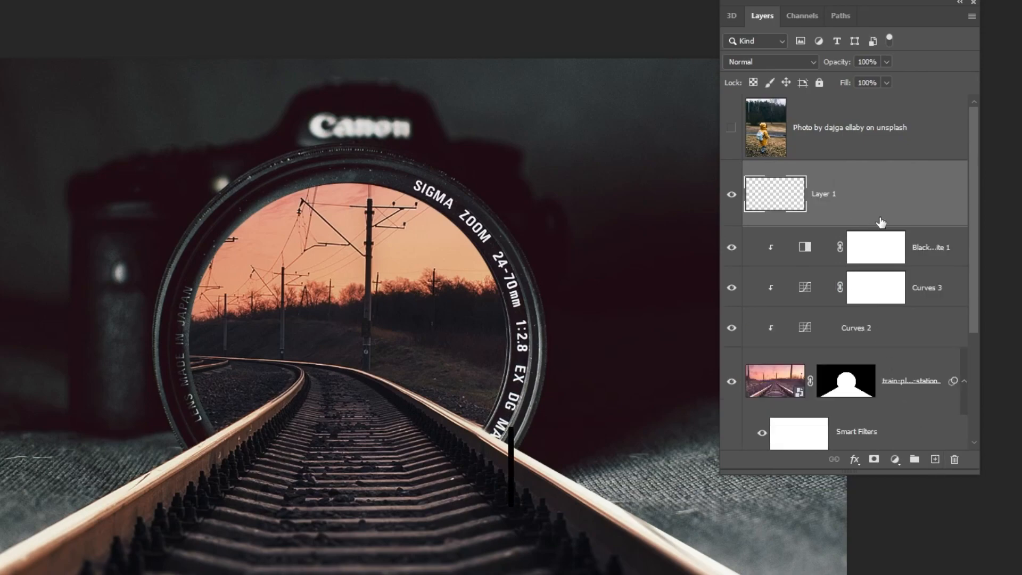
left_click(931, 228, "alt")
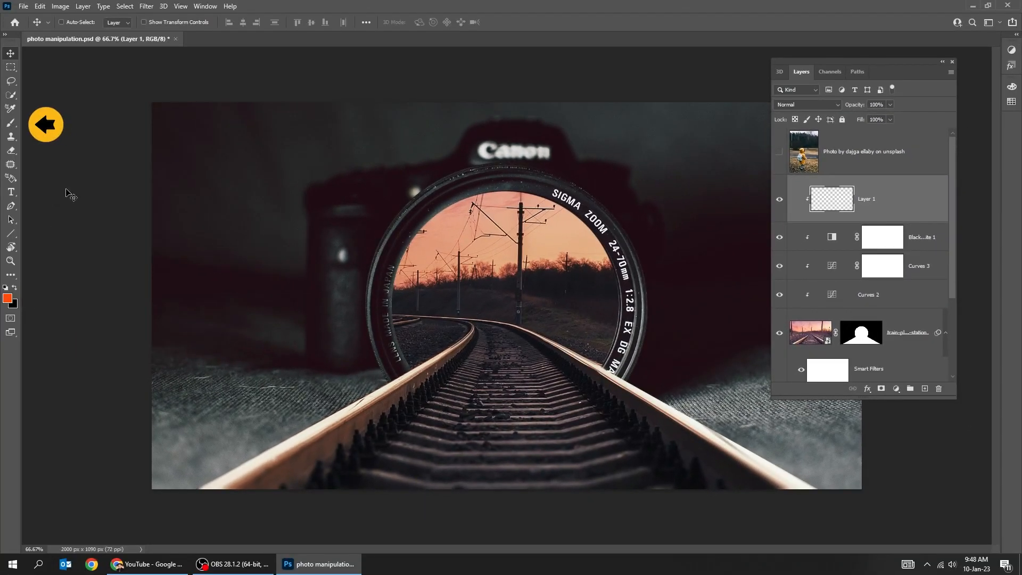
- Paint a soft glow at the horizon inside the lens on Layer 1, using a 400 px brush and a peach color sampled from the sky
key("b")
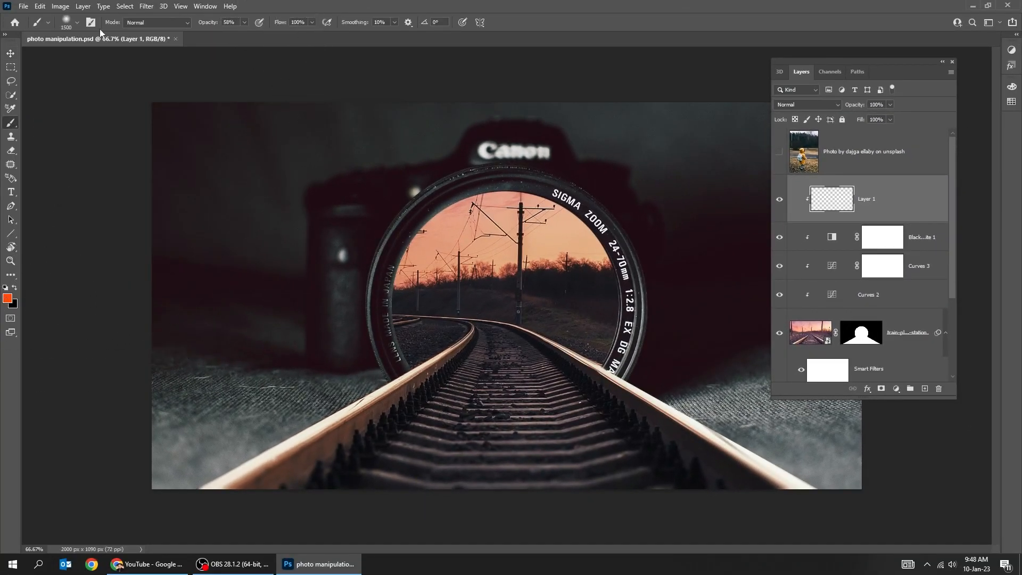
left_click(76, 23)
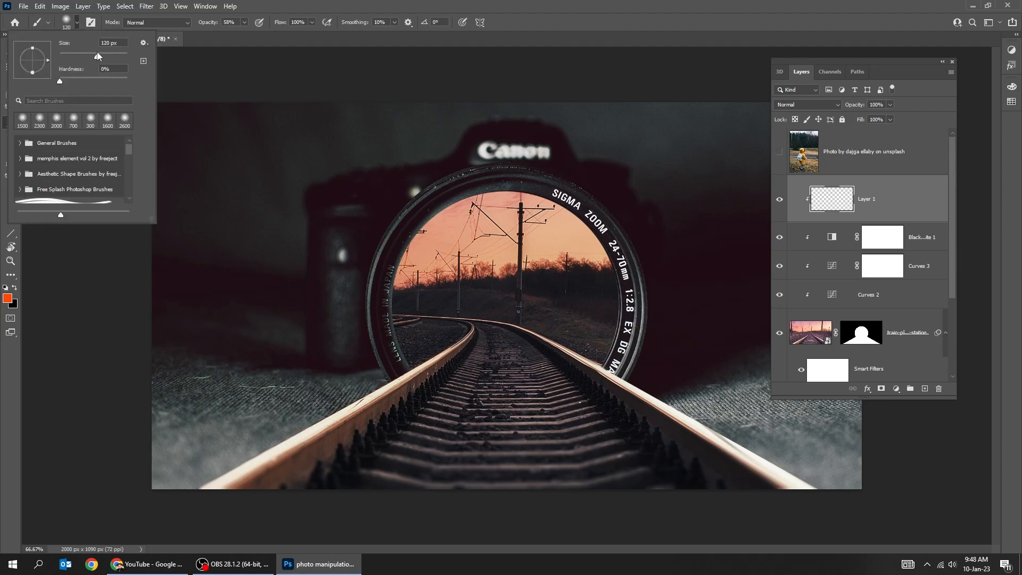
left_click_drag(97, 55, 102, 56)
left_click(8, 299)
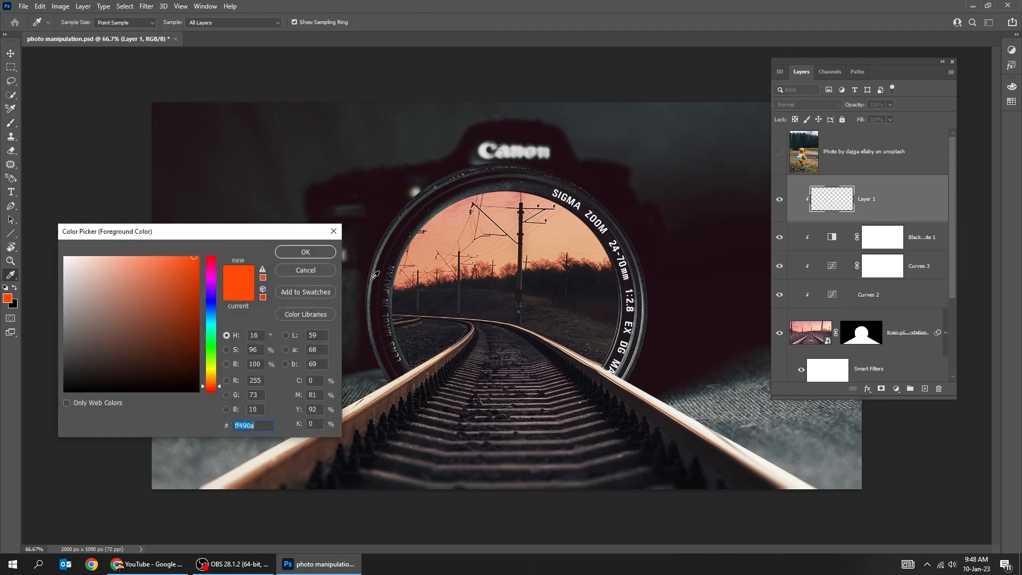
left_click(507, 257)
left_click(313, 256)
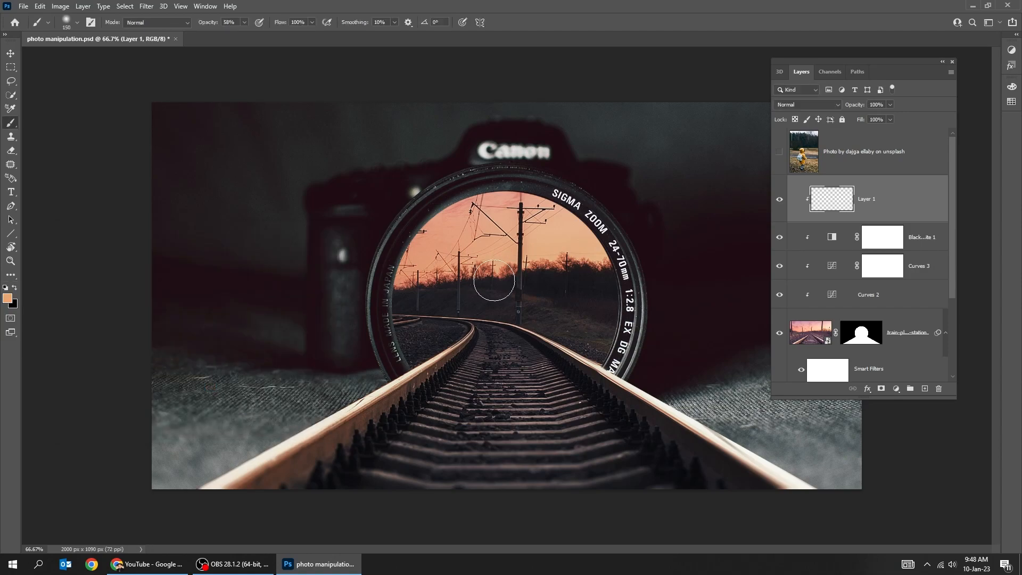
key("bracketright")
key("bracketright")
left_click(499, 267)
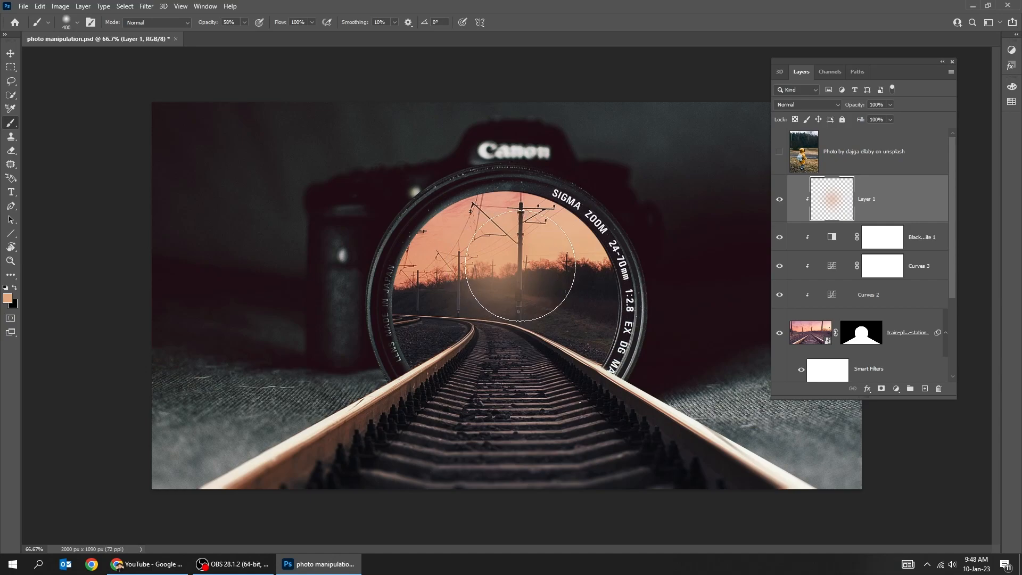
left_click(517, 268)
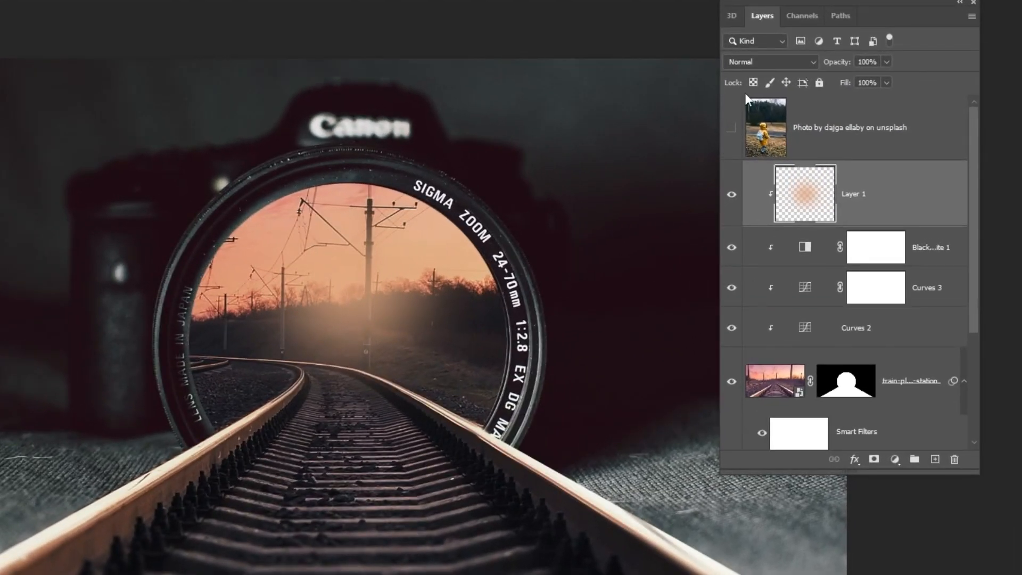
- Set Layer 1's blend mode to Screen and reduce its fill to soften the glow
left_click(770, 62)
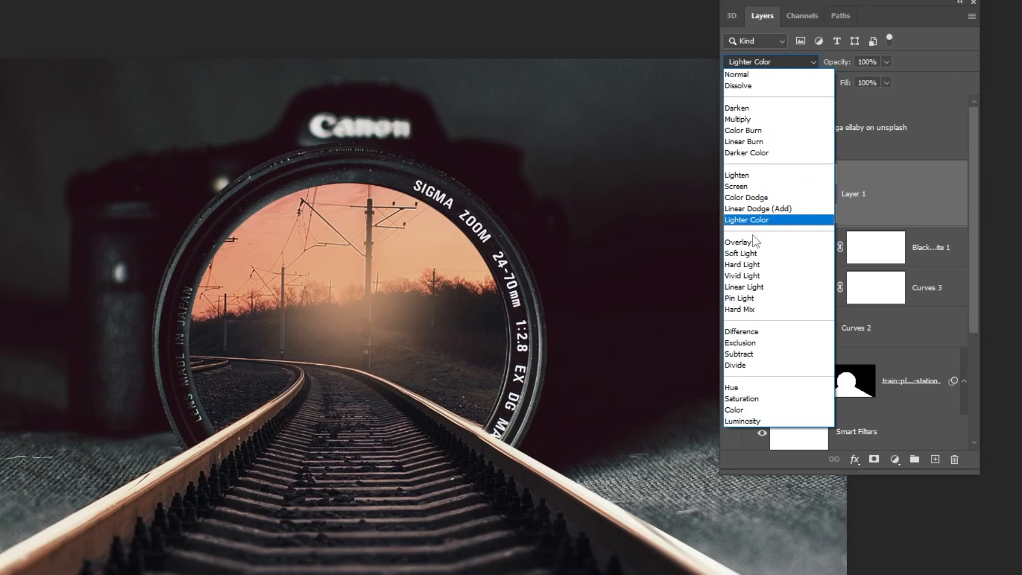
left_click(763, 188)
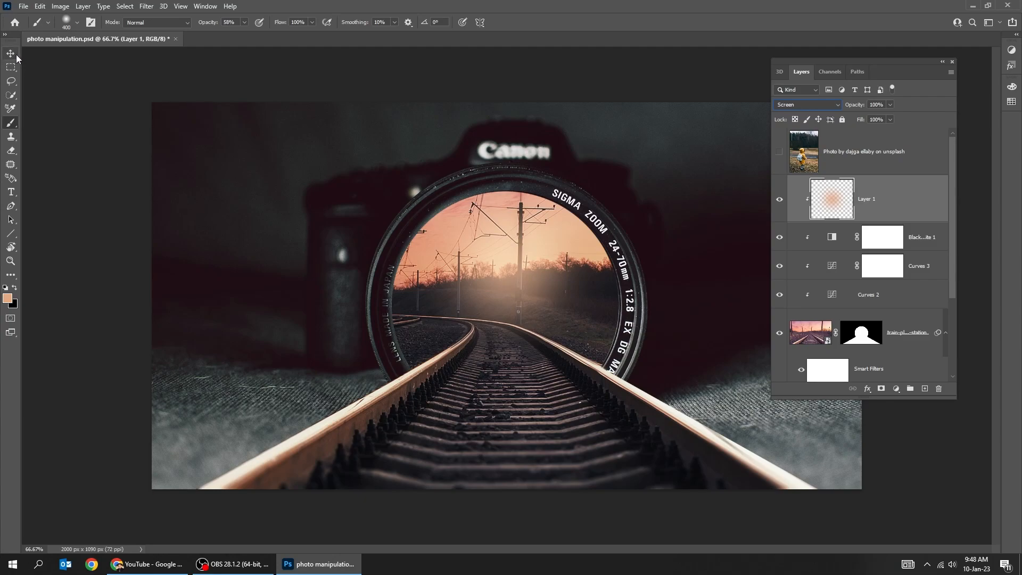
left_click(15, 55)
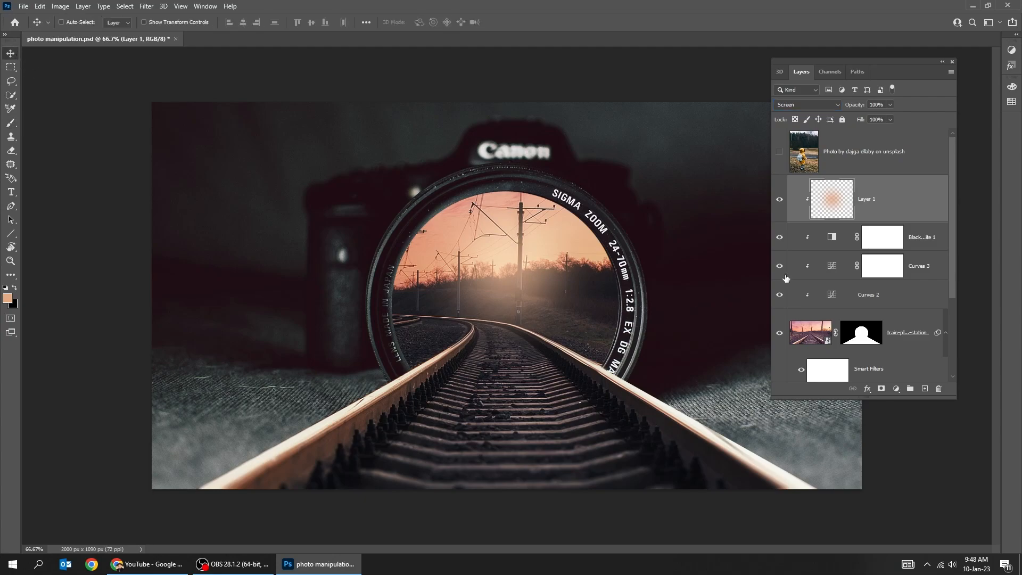
left_click(890, 120)
left_click_drag(883, 129, 881, 131)
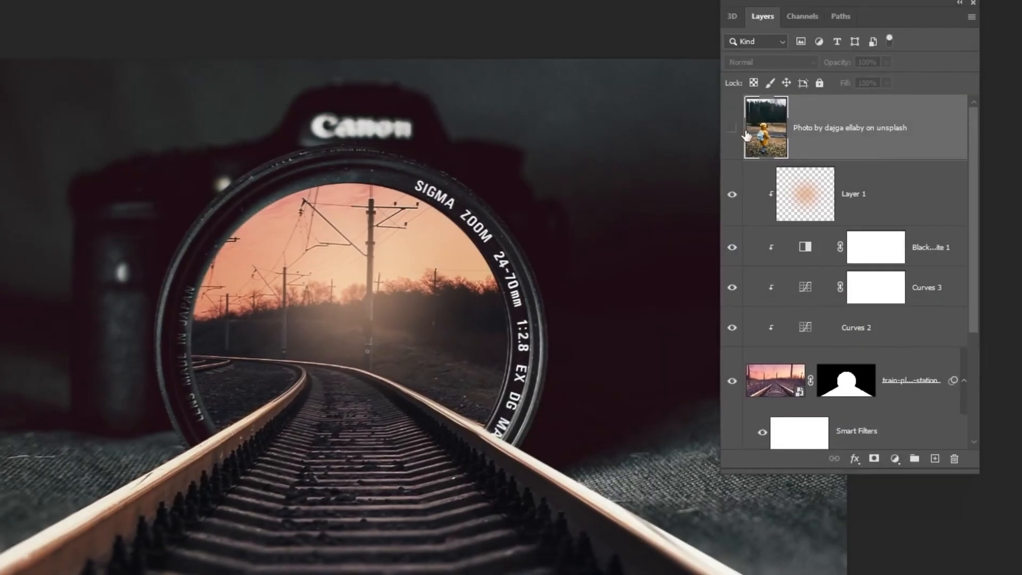
- Show the photo of the child in the yellow coat, select its subject and mask out the background
left_click(779, 152)
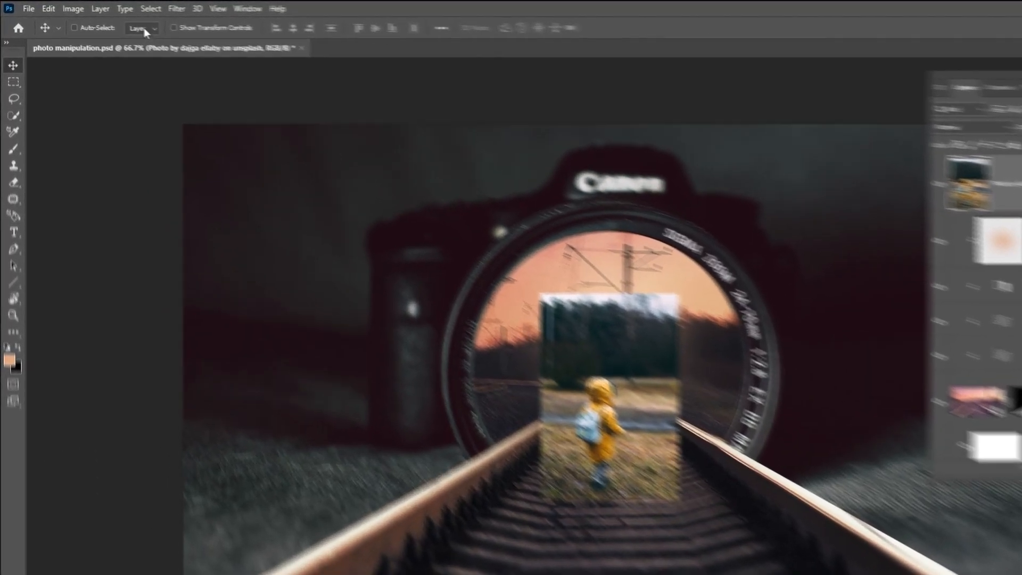
left_click(150, 9)
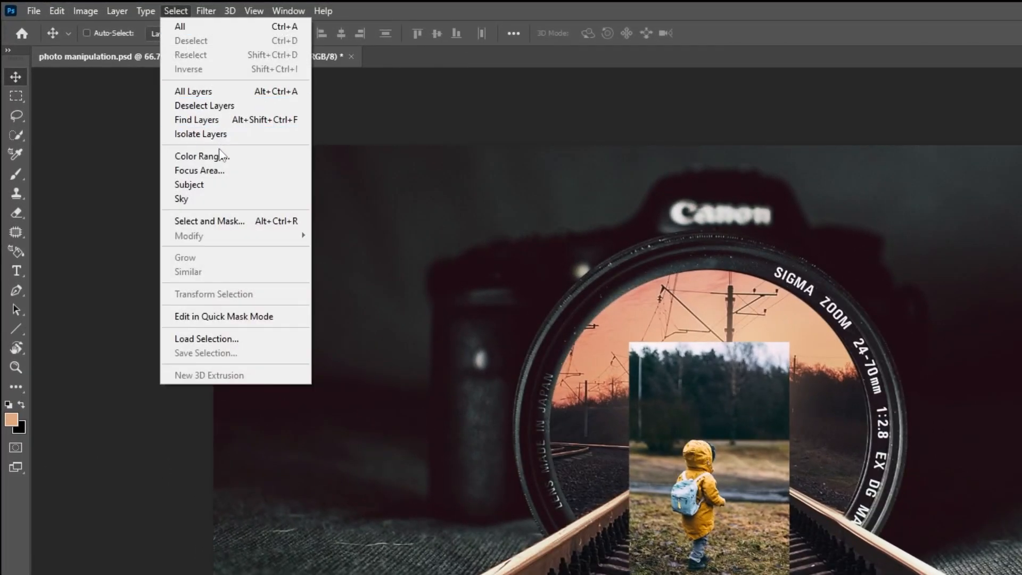
left_click(220, 185)
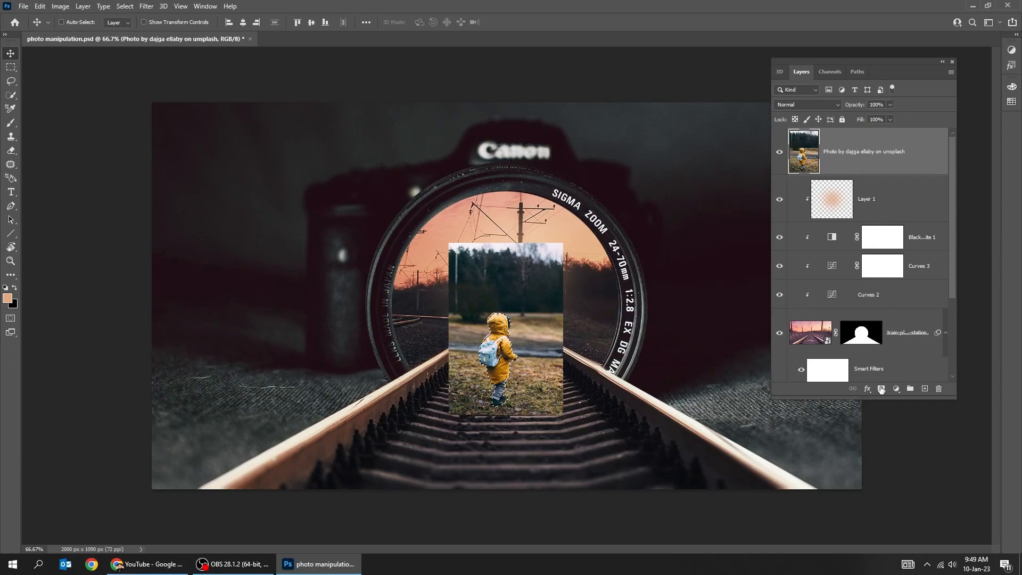
left_click(881, 389)
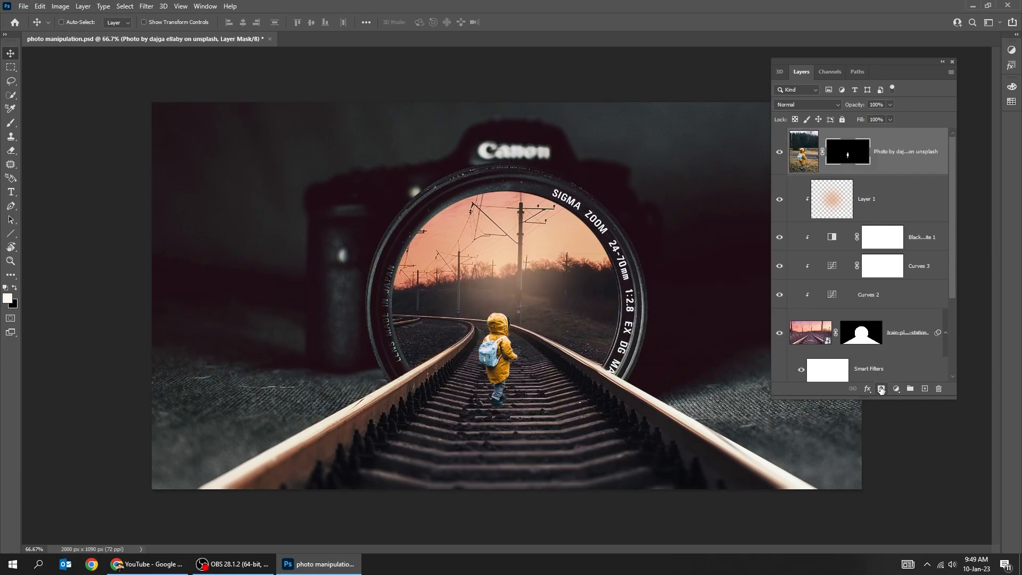
- Add a Curves adjustment clipped to the child layer and darken its midtones, using a temporary Black & White layer to compare tones
left_click(896, 389)
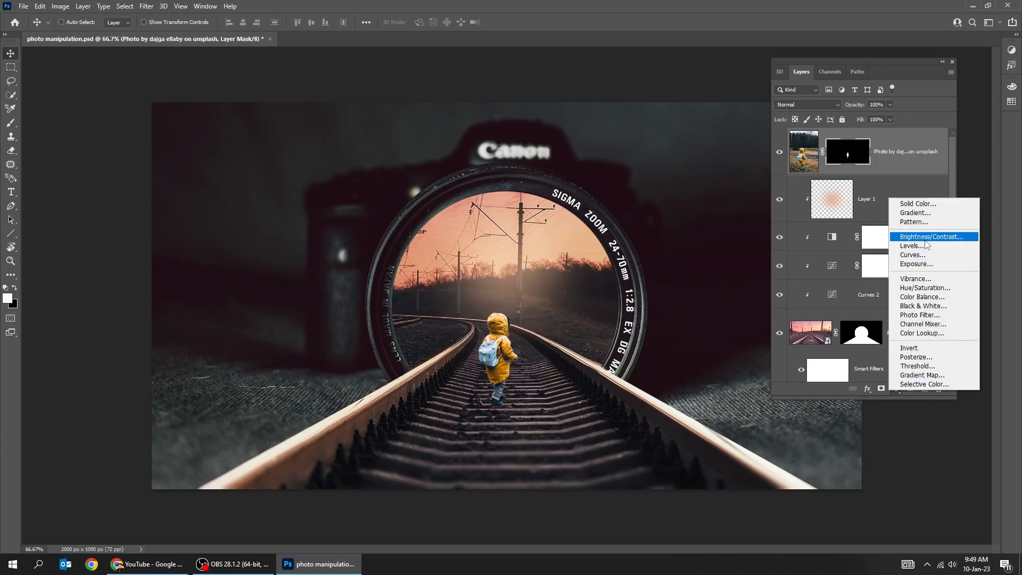
left_click(916, 308)
left_click(912, 167)
left_click(896, 389)
left_click(916, 260)
left_click_drag(206, 241, 207, 247)
left_click(273, 112)
left_click(905, 142)
left_click(939, 389)
- Add a Solid Color fill of 808080 above everything and set its blend mode to Luminosity to compare the colors
left_click(896, 390)
left_click(916, 202)
type("808080")
key("Return")
left_click(817, 104)
left_click(799, 363)
- Add a second Curves adjustment clipped to the child layer, lower its red and blue midtones, and delete the gray fill layer
left_click(927, 176)
left_click(896, 390)
left_click(916, 255)
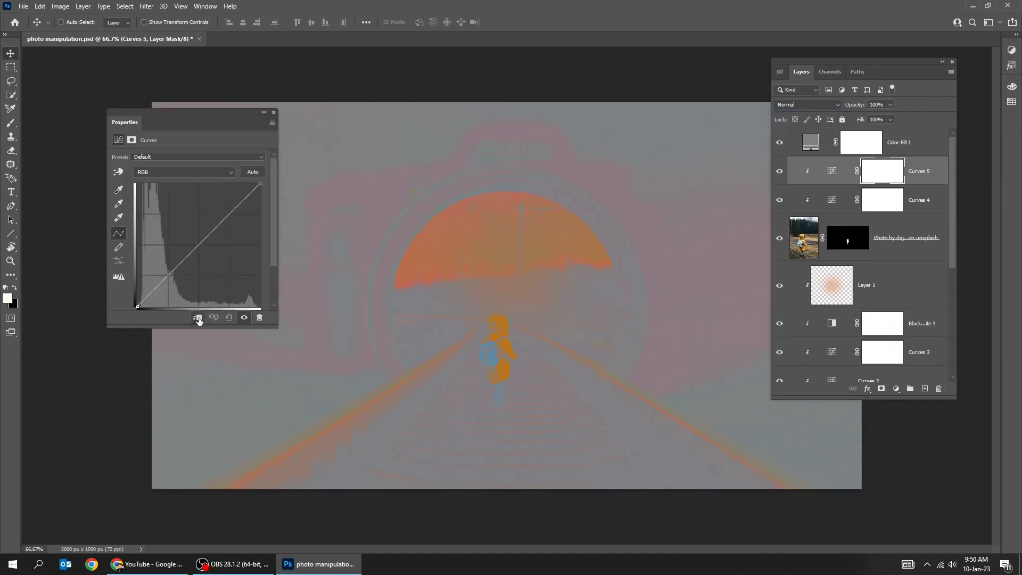
left_click(187, 172)
left_click(182, 190)
left_click_drag(213, 229, 215, 251)
left_click(202, 172)
left_click(199, 199)
left_click(184, 172)
left_click(199, 208)
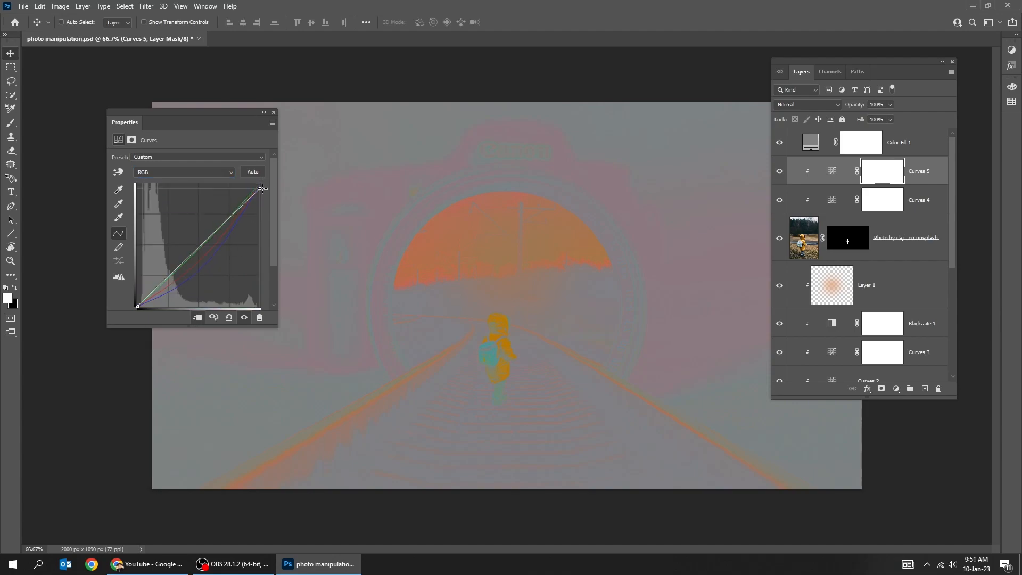
left_click(274, 112)
left_click_drag(900, 143, 940, 389)
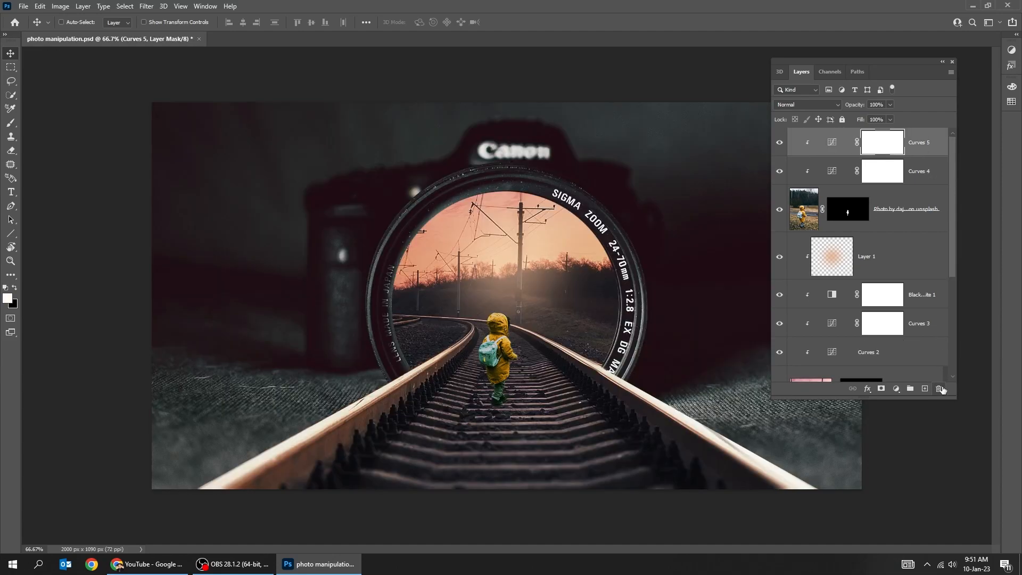
- Duplicate the child photo layer and apply the layer mask on the original layer beneath the copy
left_click(891, 216)
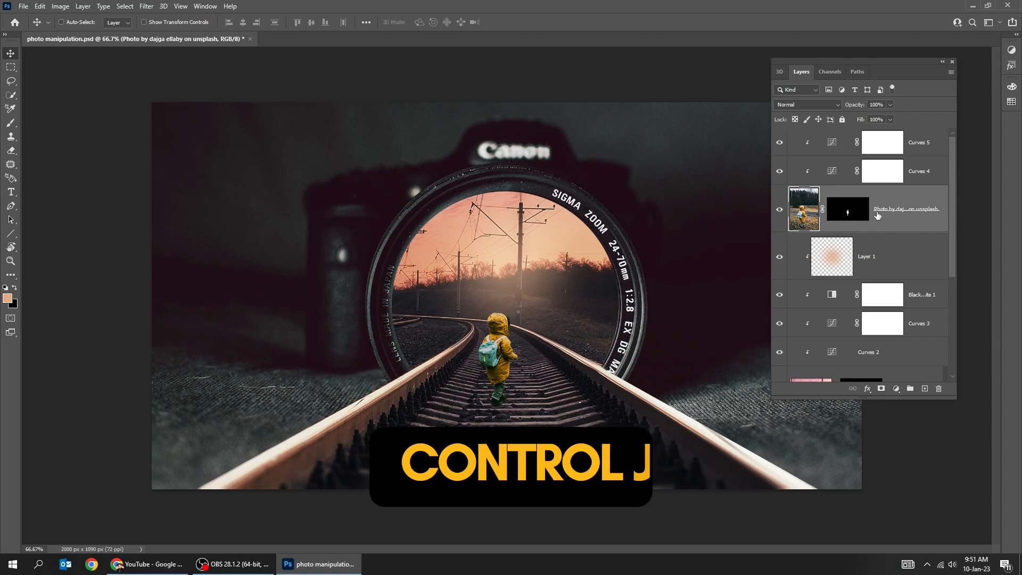
key("ctrl+j")
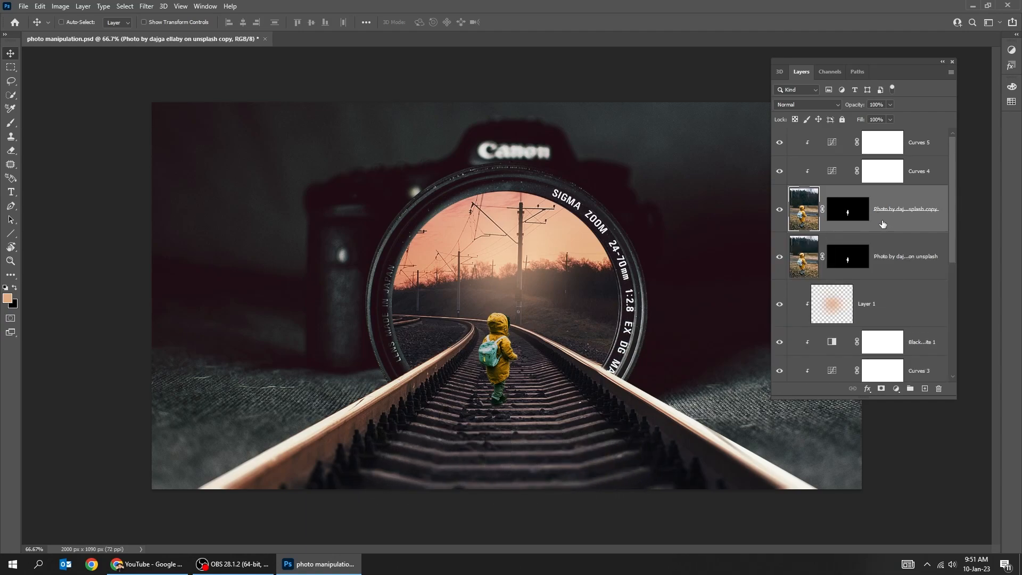
left_click(900, 268)
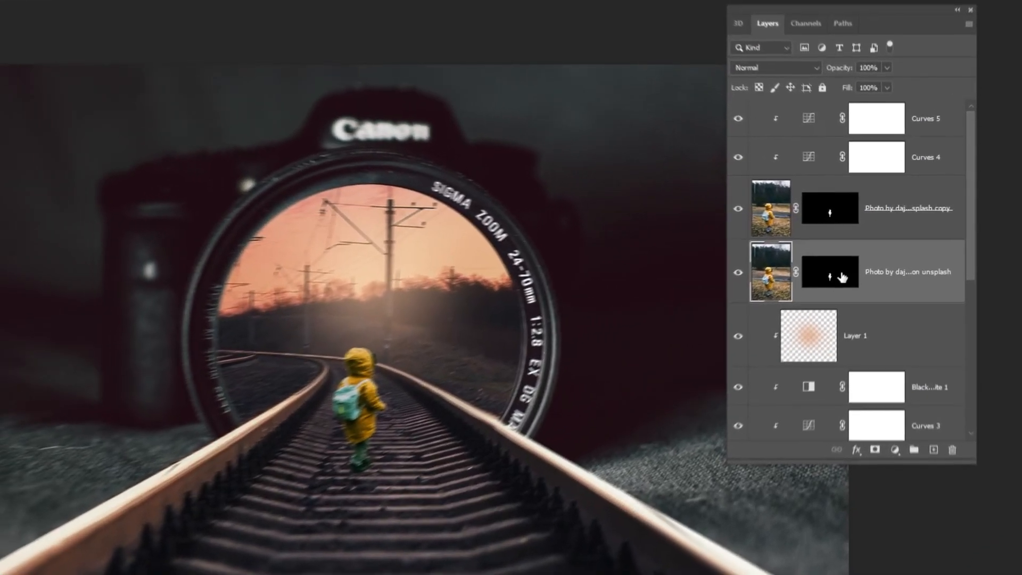
left_click(858, 260)
left_click(956, 461)
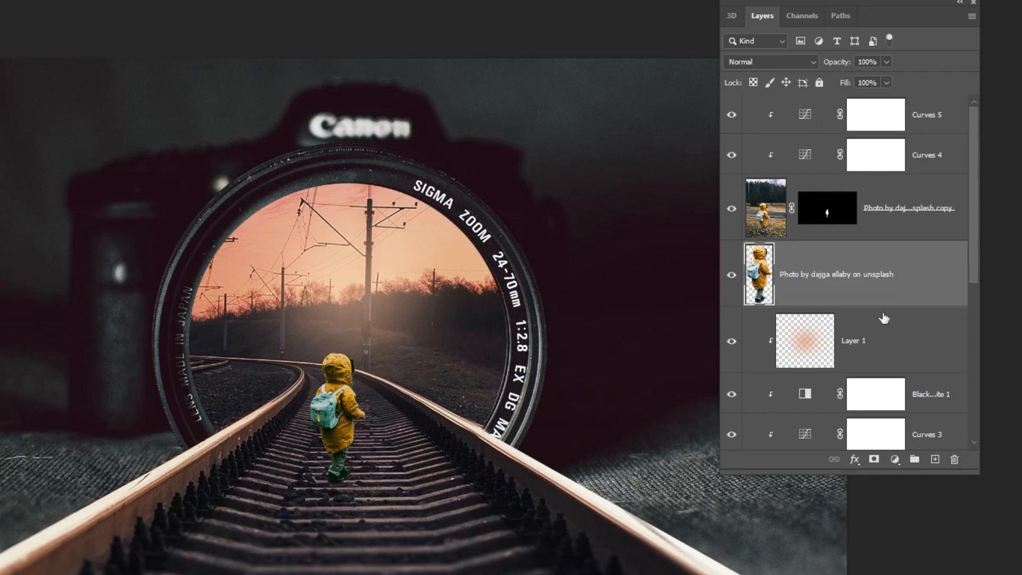
- Lock the transparent pixels of the lower child layer and fill its figure with black
left_click(754, 81)
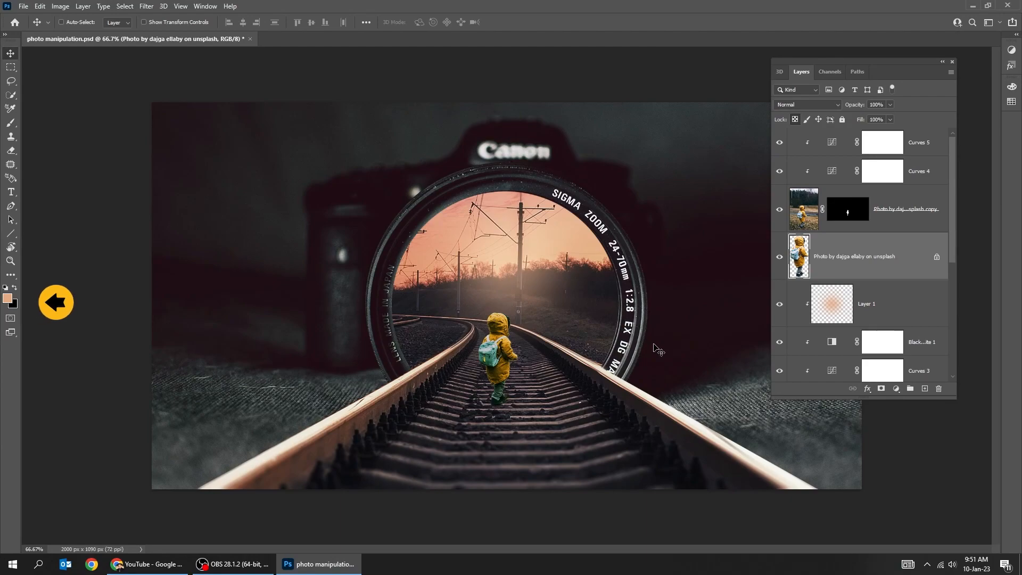
key("ctrl+BackSpace")
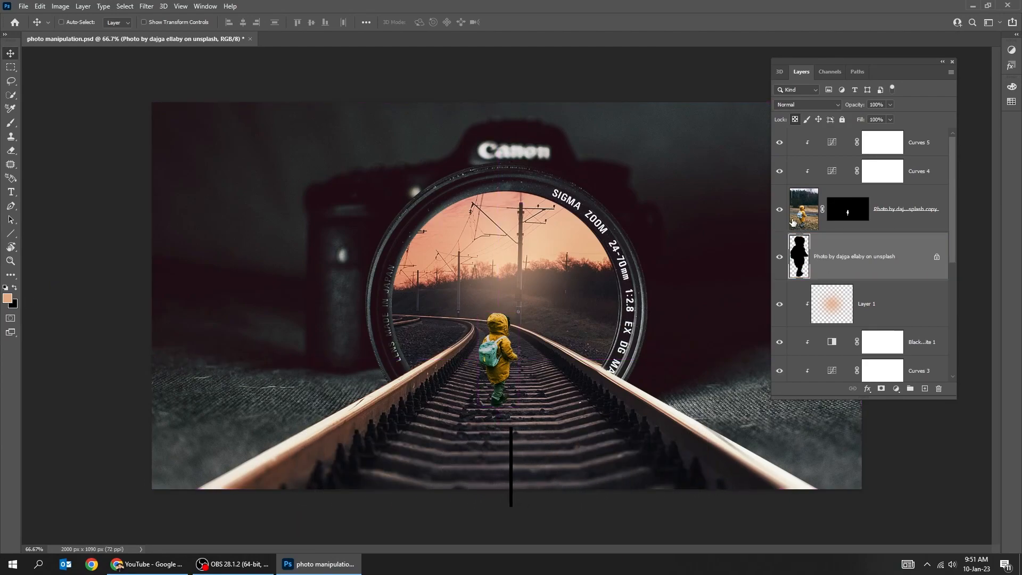
left_click(780, 211)
- Flip the black silhouette vertically and position it below the child's feet on the tracks as a shadow
left_click(40, 6)
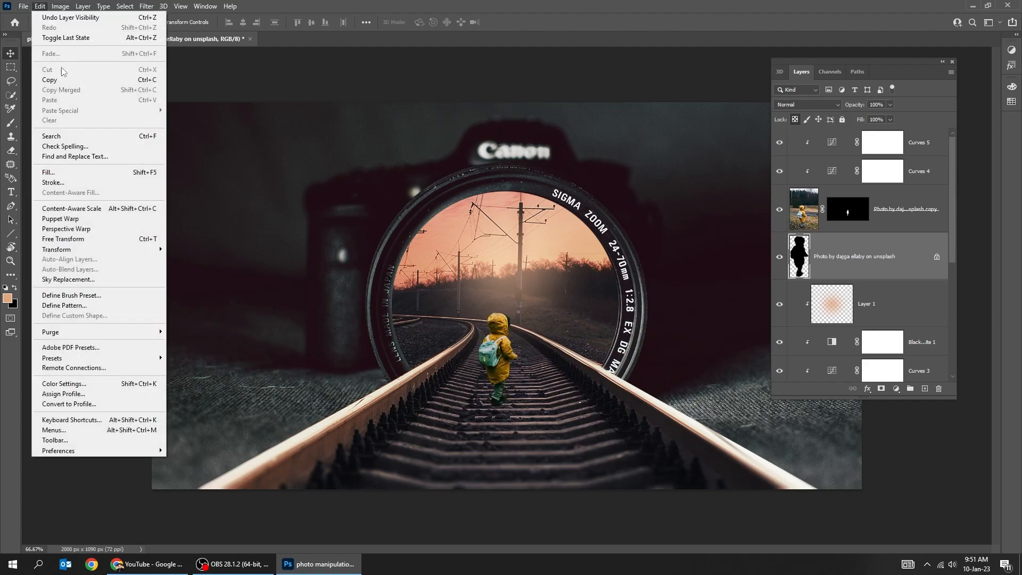
mouse_move(115, 250)
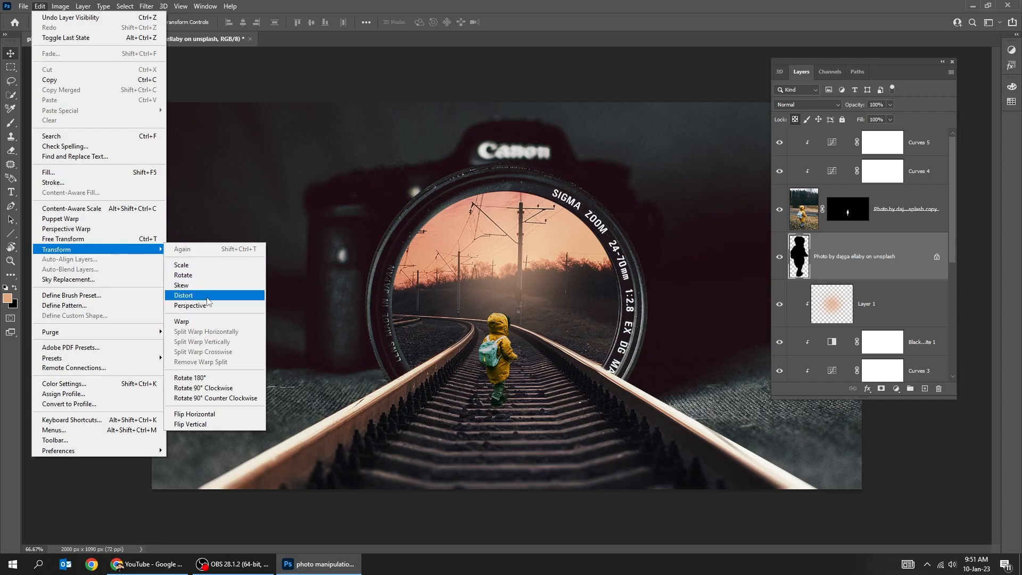
left_click(238, 423)
left_click_drag(489, 370, 487, 452)
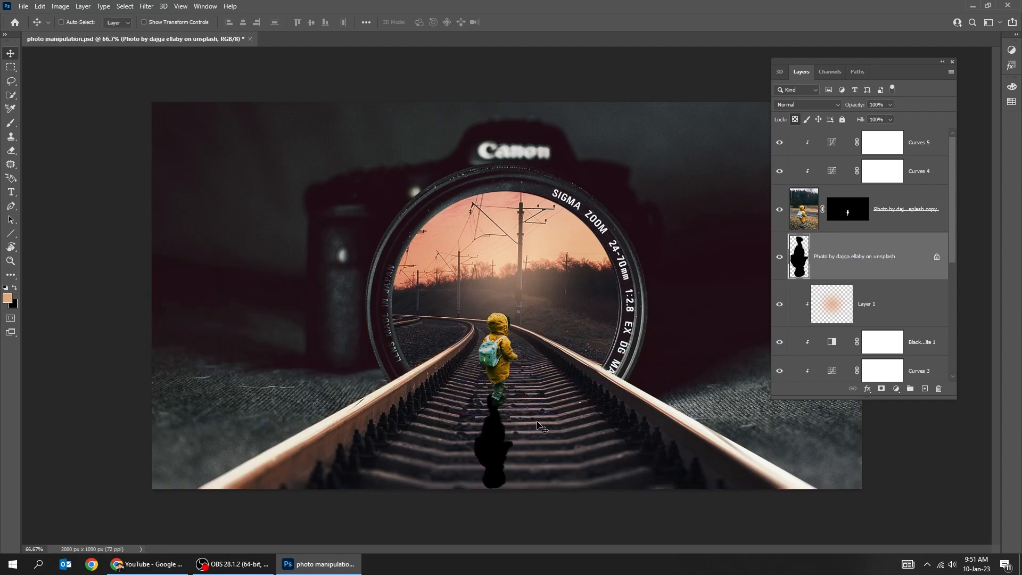
key("ctrl+t")
key("Return")
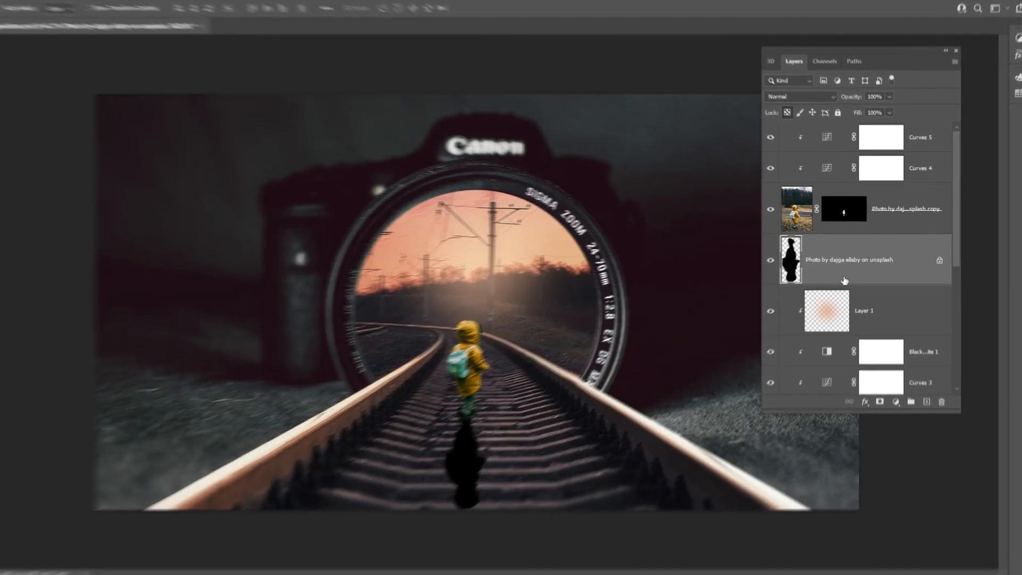
- Convert the shadow layer to a smart object and soften it with a Gaussian Blur
right_click(849, 277)
left_click(852, 268)
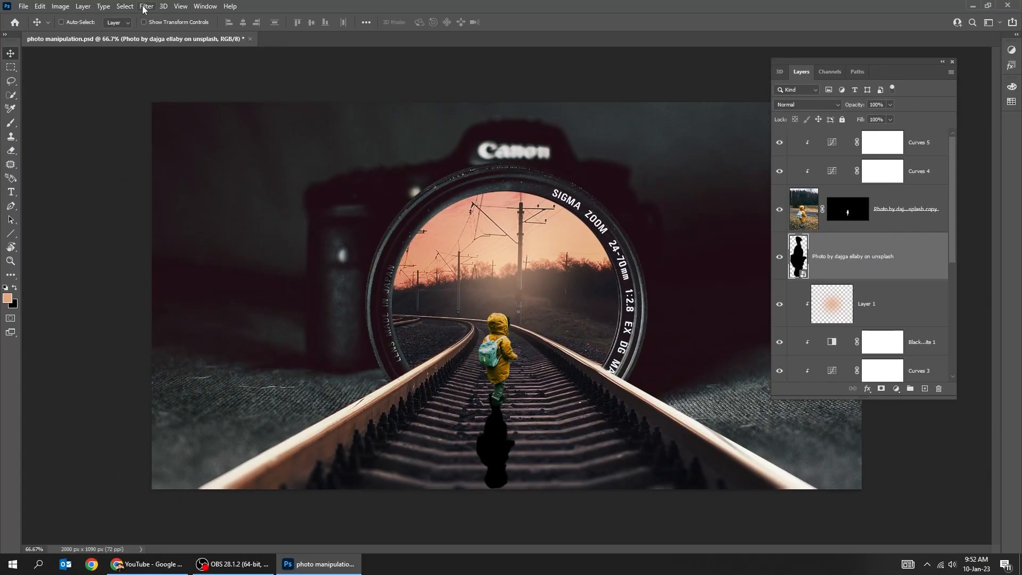
left_click(145, 7)
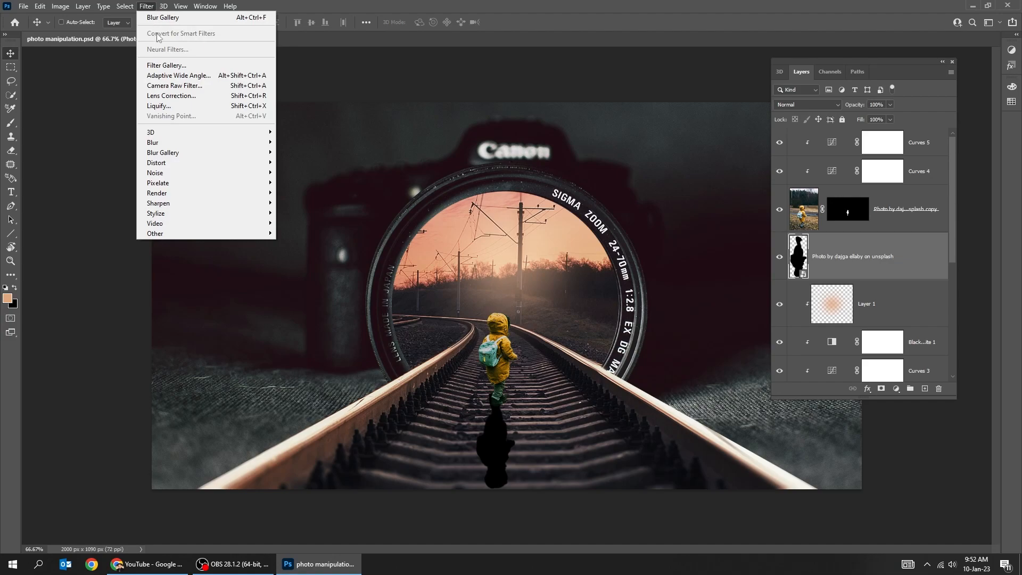
mouse_move(178, 143)
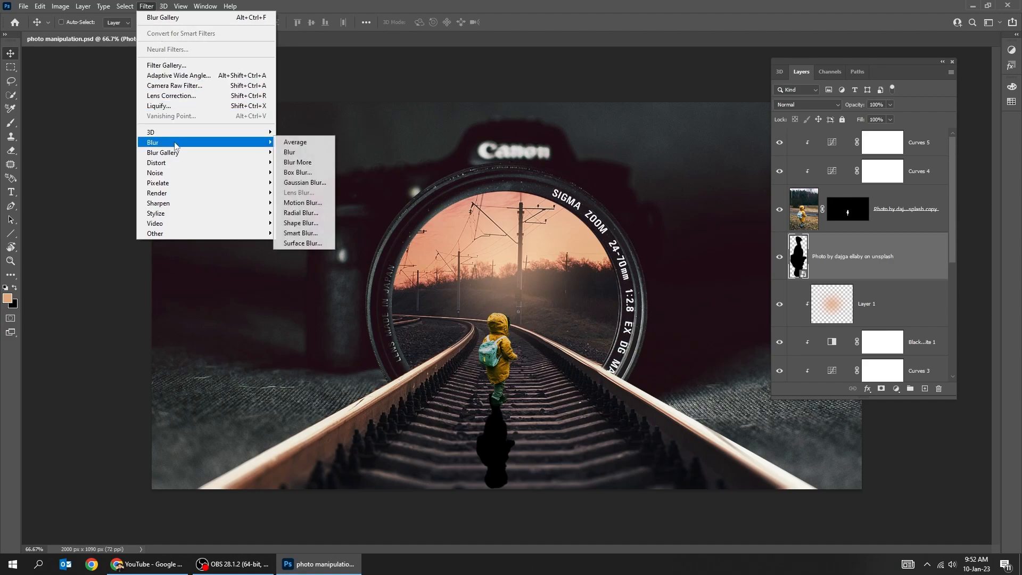
left_click(305, 182)
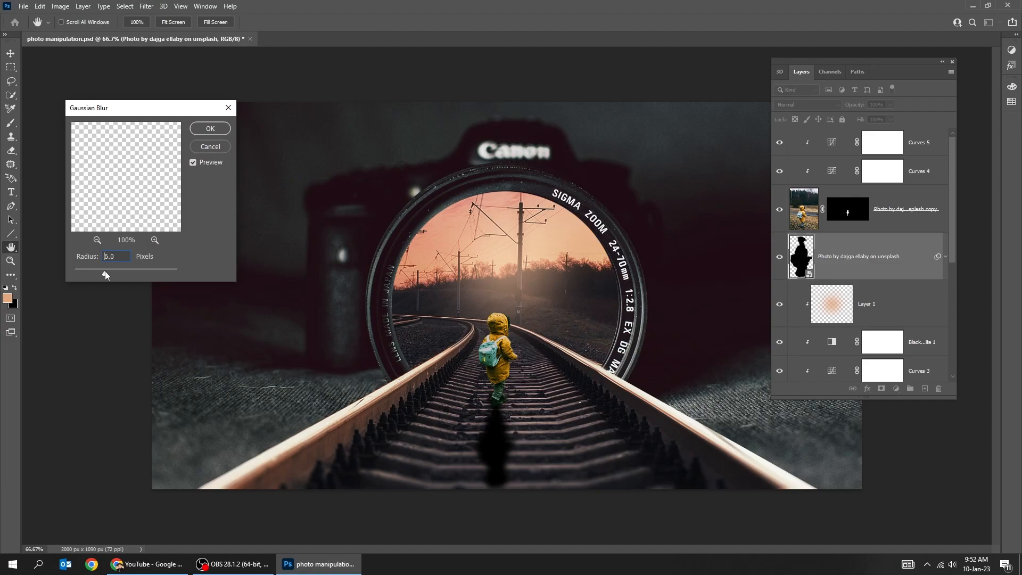
left_click_drag(106, 275, 103, 274)
left_click(206, 137)
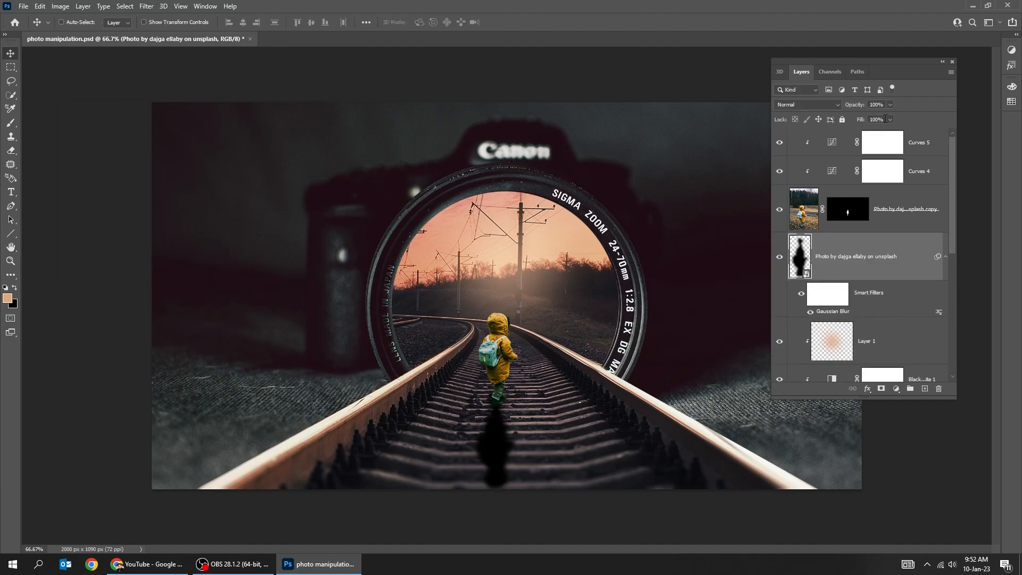
- Reduce the shadow layer's fill to 61%
left_click(891, 119)
left_click_drag(893, 131, 877, 133)
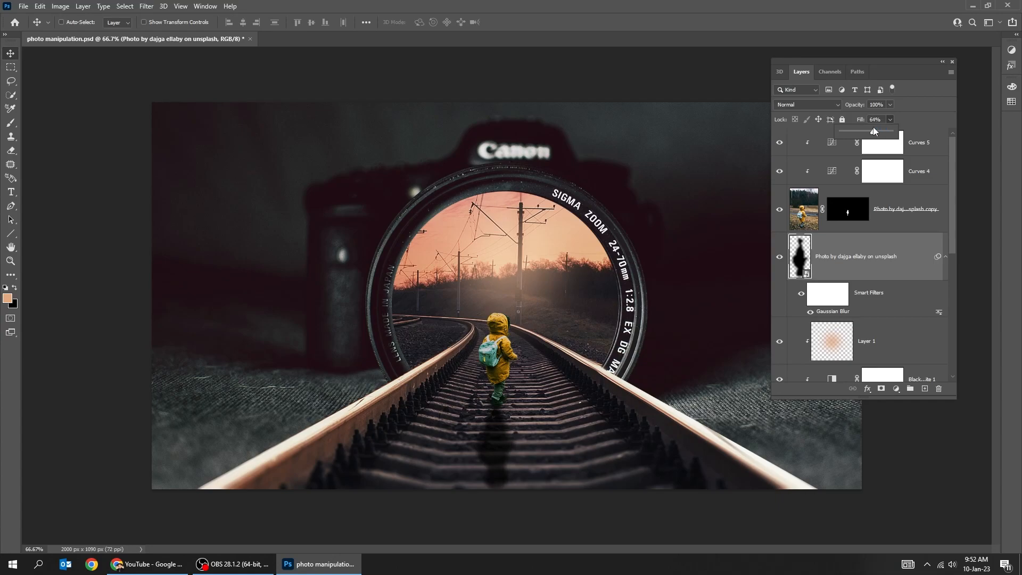
left_click(705, 294)
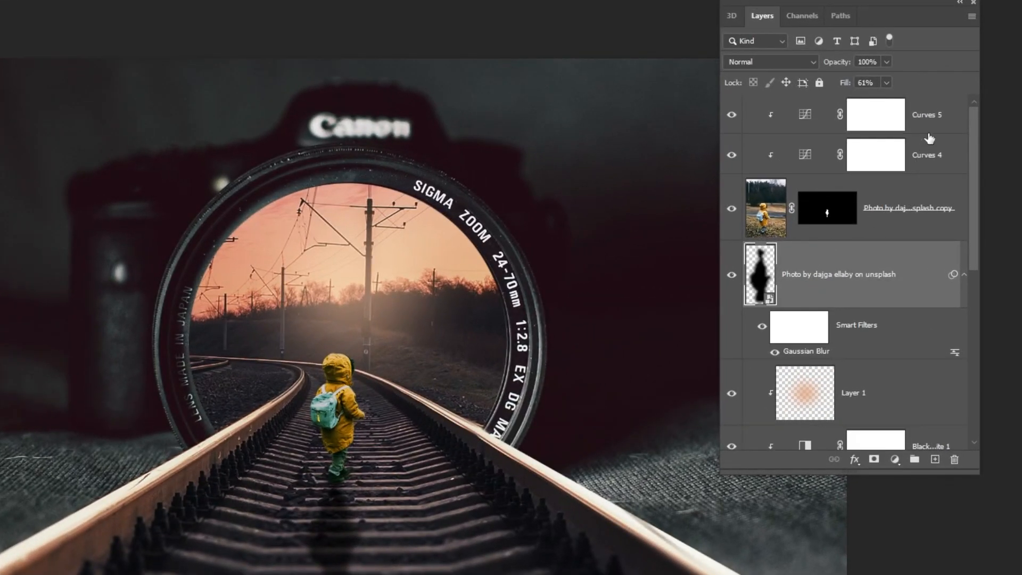
- Add a Color Lookup adjustment above Curves 5 using the Crisp_Winter.look 3D LUT
left_click(932, 151)
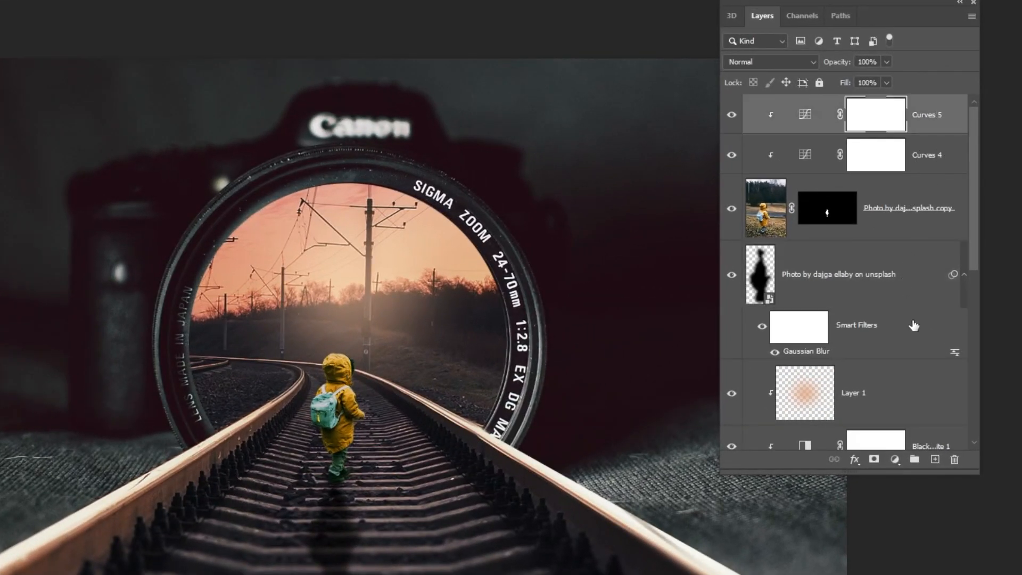
left_click(896, 459)
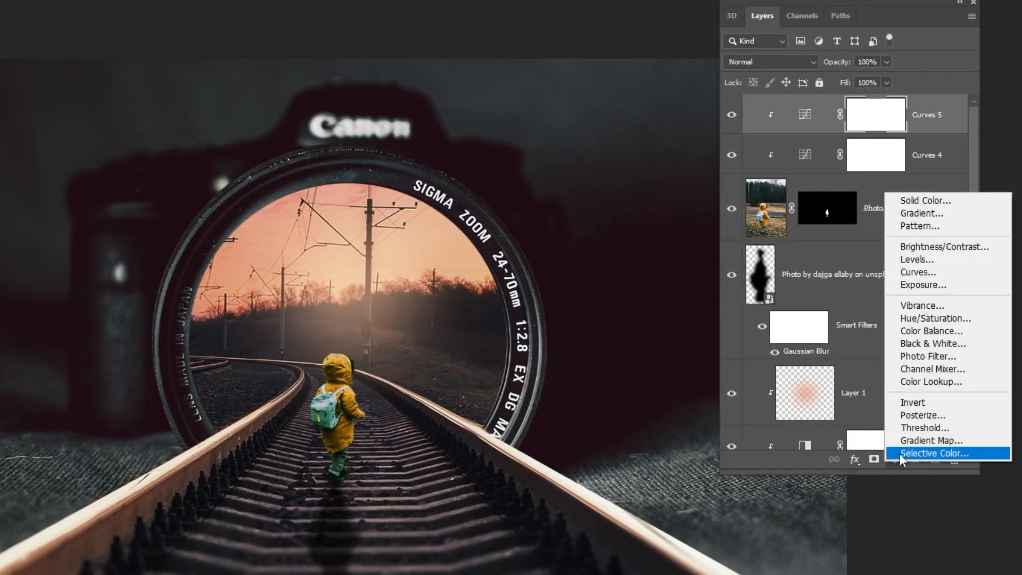
left_click(931, 382)
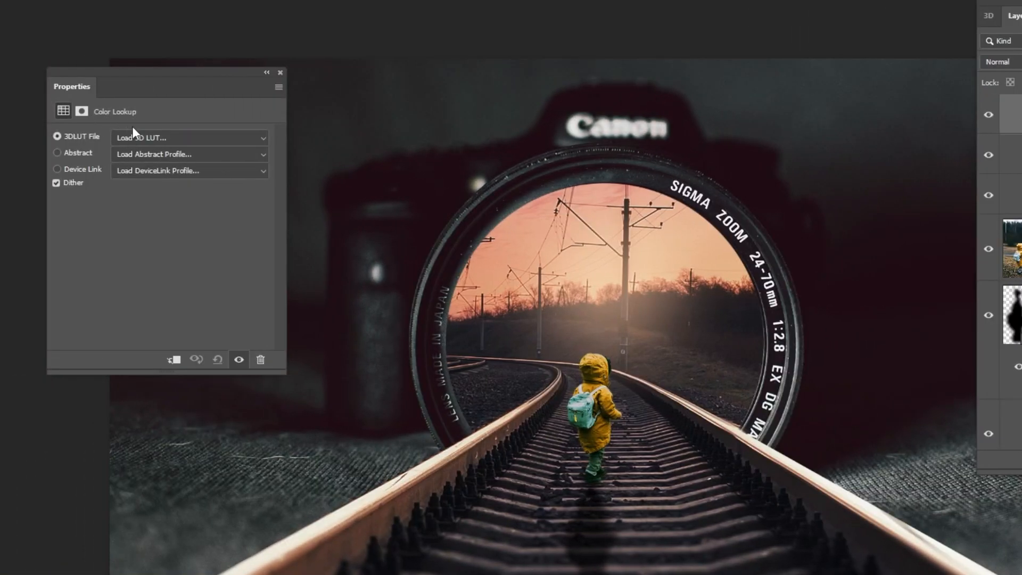
left_click(135, 138)
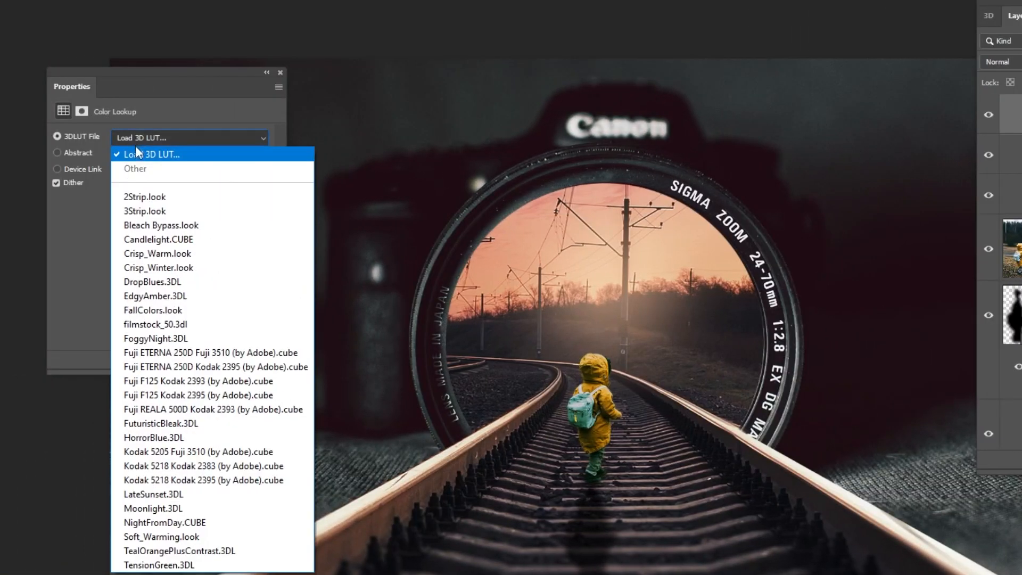
left_click(192, 273)
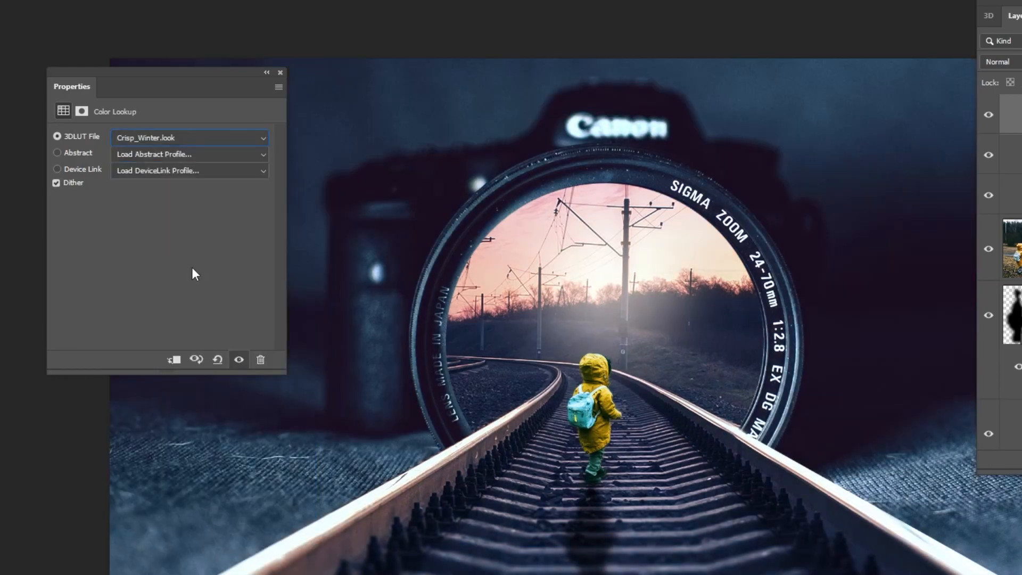
left_click(280, 73)
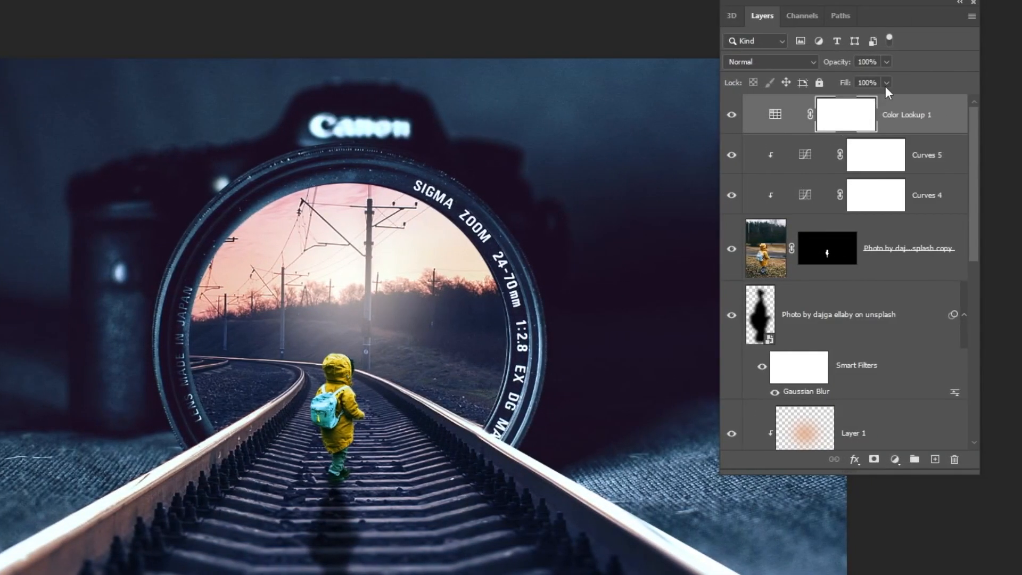
- Reduce the Color Lookup 1 layer's fill to 75%
left_click(887, 84)
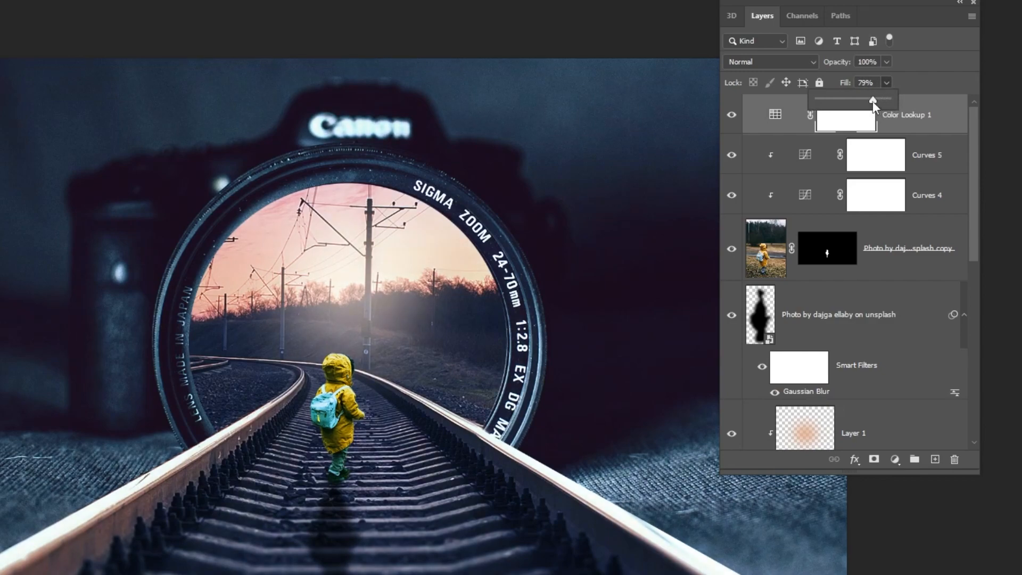
left_click_drag(874, 101, 871, 101)
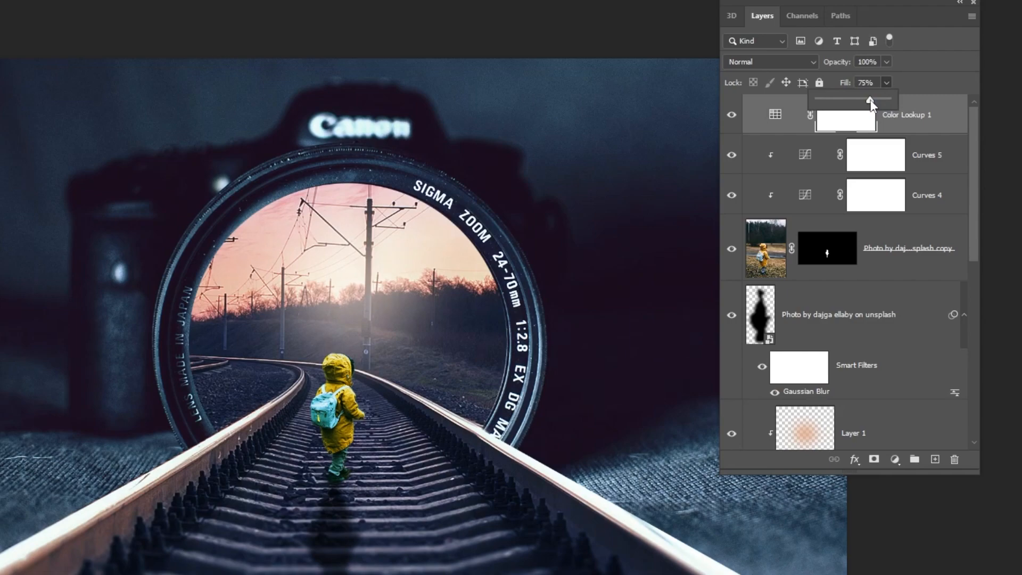
left_click(945, 131)
- Add a Curves adjustment above Color Lookup 1 and raise the midtones of its Red channel
left_click(897, 461)
left_click(937, 274)
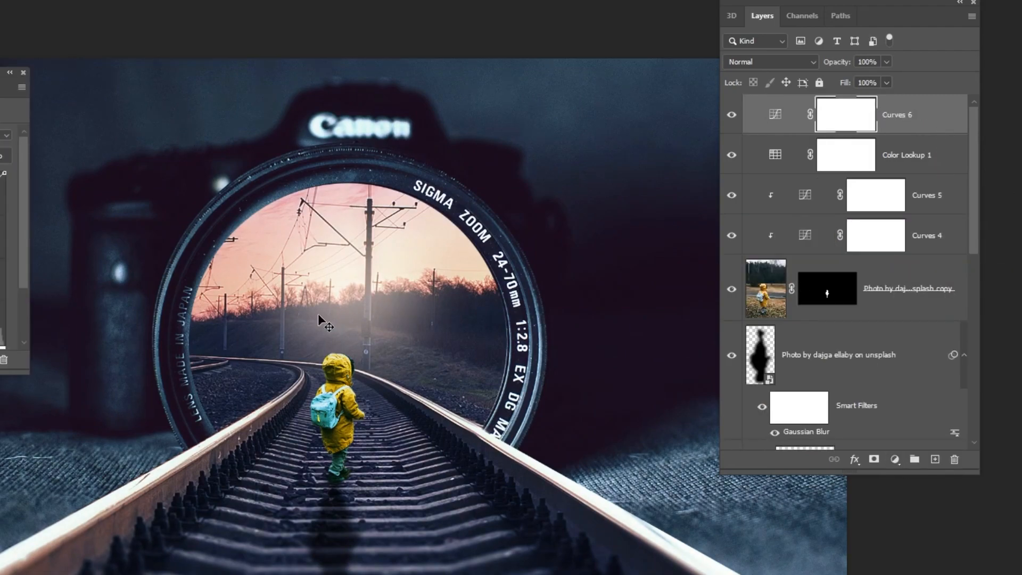
left_click(130, 156)
left_click(130, 180)
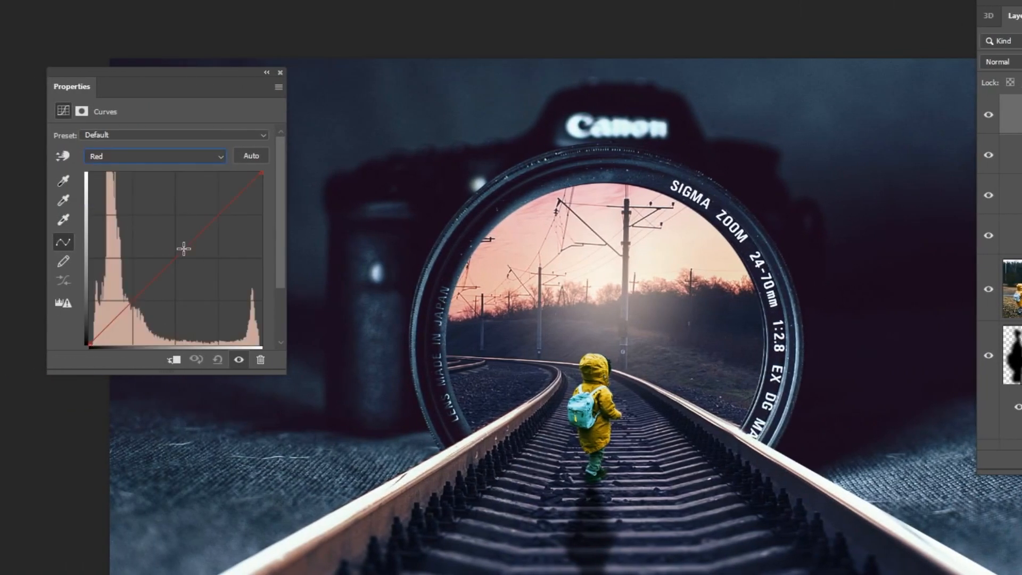
left_click_drag(184, 249, 172, 237)
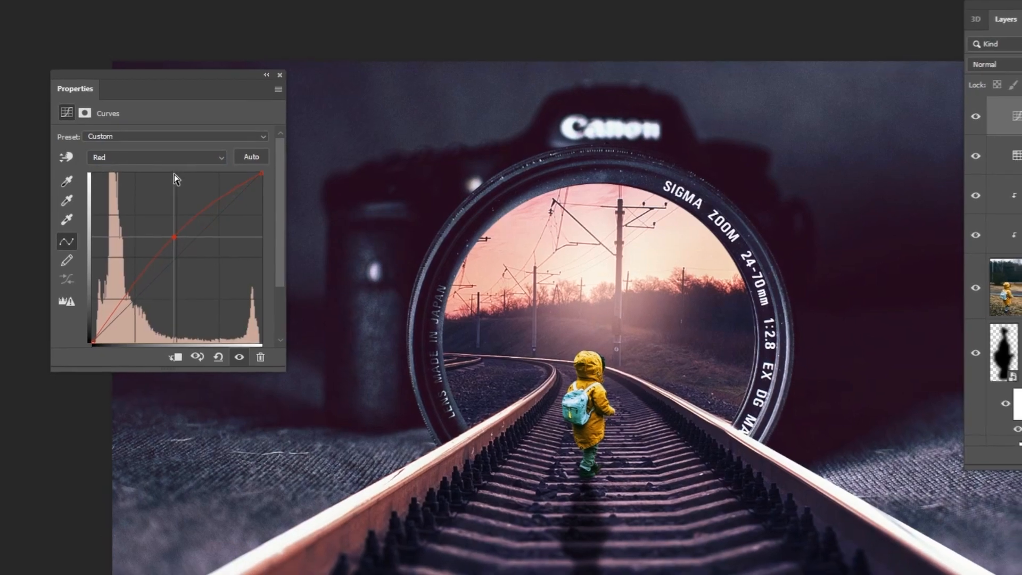
- Place a control point at the middle of the Green channel curve in Curves 6
left_click(174, 156)
left_click(174, 181)
left_click(178, 156)
left_click(197, 198)
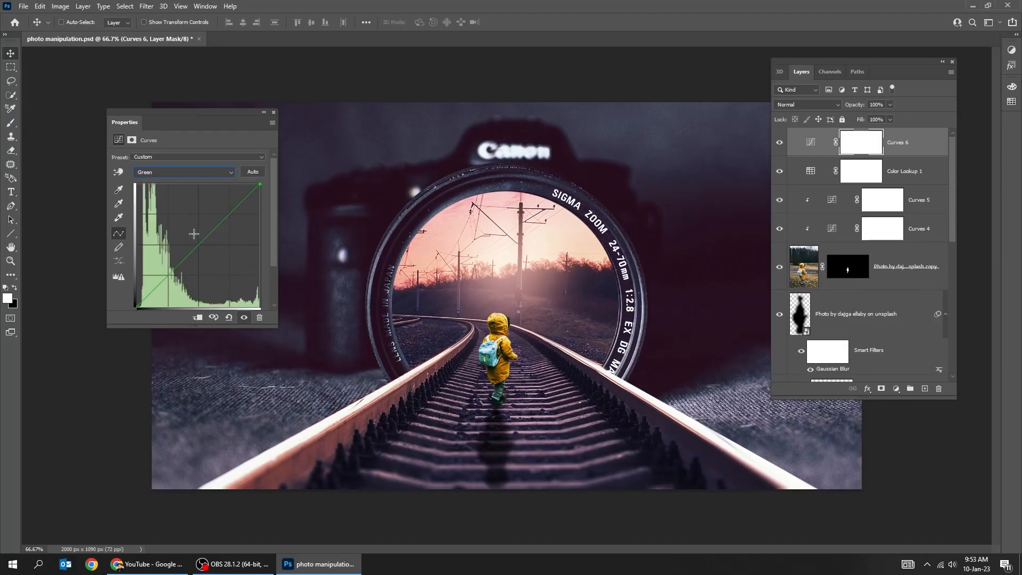
left_click_drag(196, 243, 199, 246)
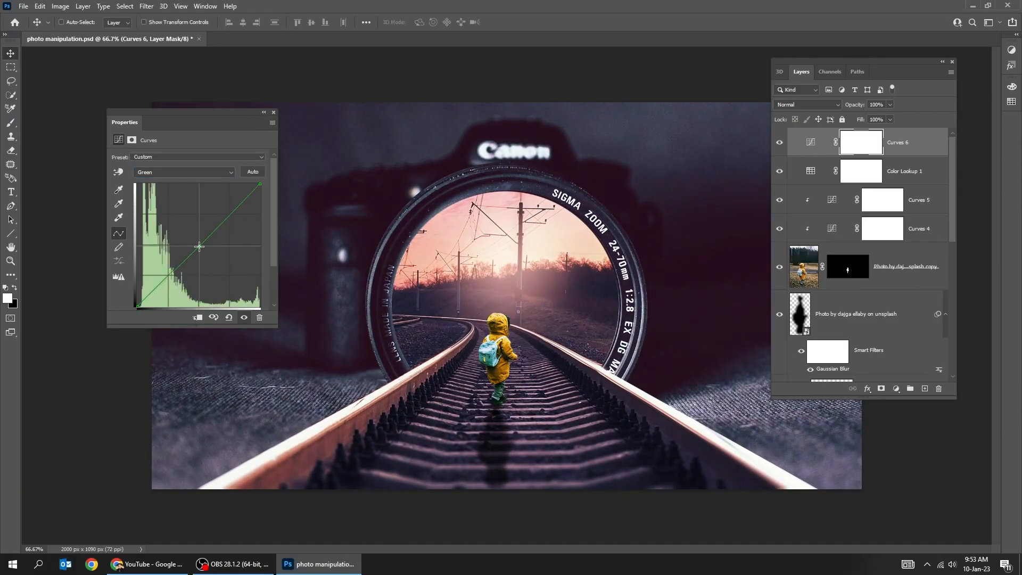
- Slightly lower the midtones of the Blue channel curve in Curves 6 and close the adjustment's properties
left_click(198, 172)
left_click(200, 210)
left_click(200, 175)
left_click(202, 205)
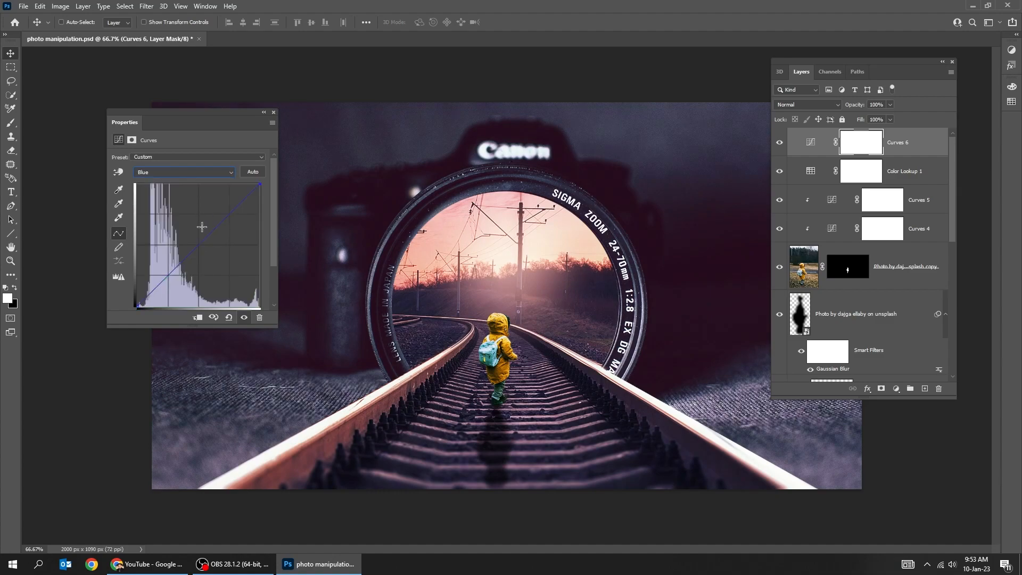
left_click_drag(199, 242, 201, 246)
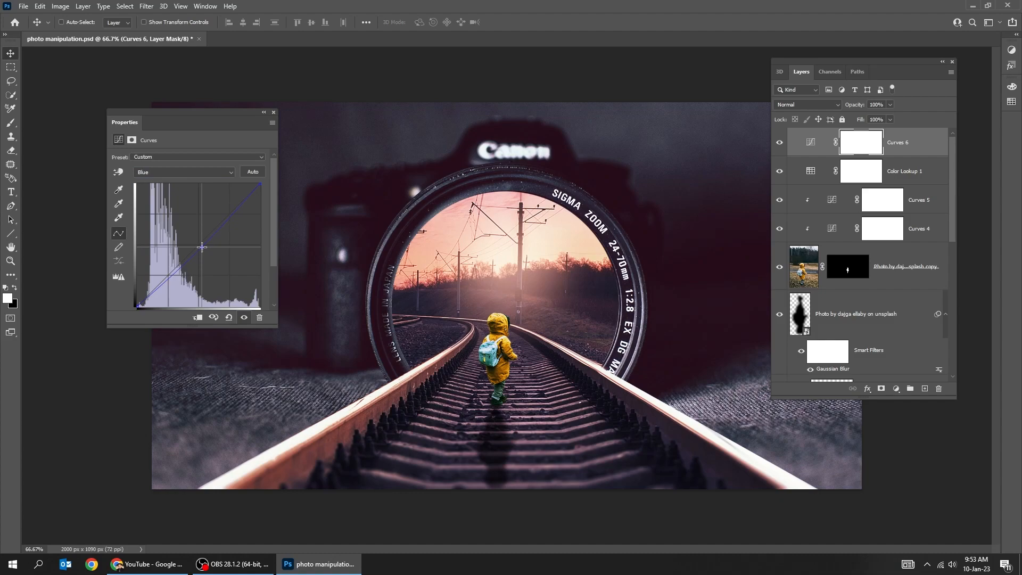
left_click(275, 112)
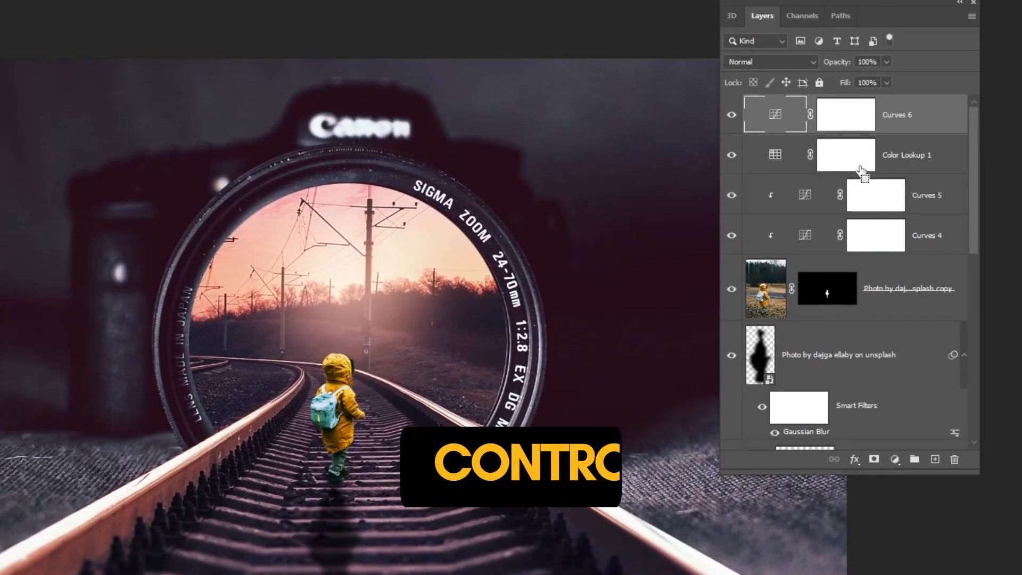
- Stamp all visible layers into a new layer above Curves 6 and convert it to a smart object
key("ctrl+alt+shift+e")
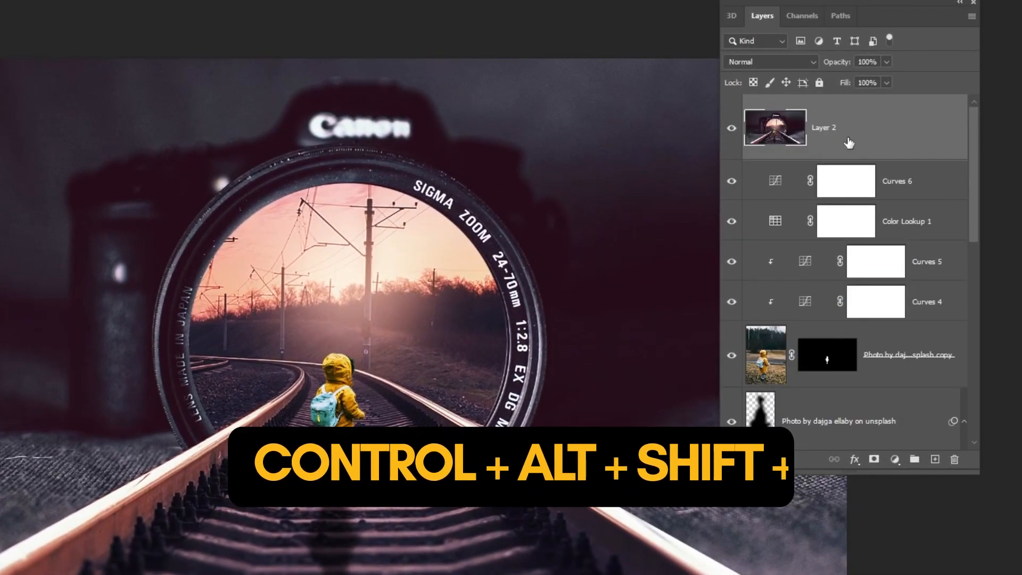
right_click(850, 142)
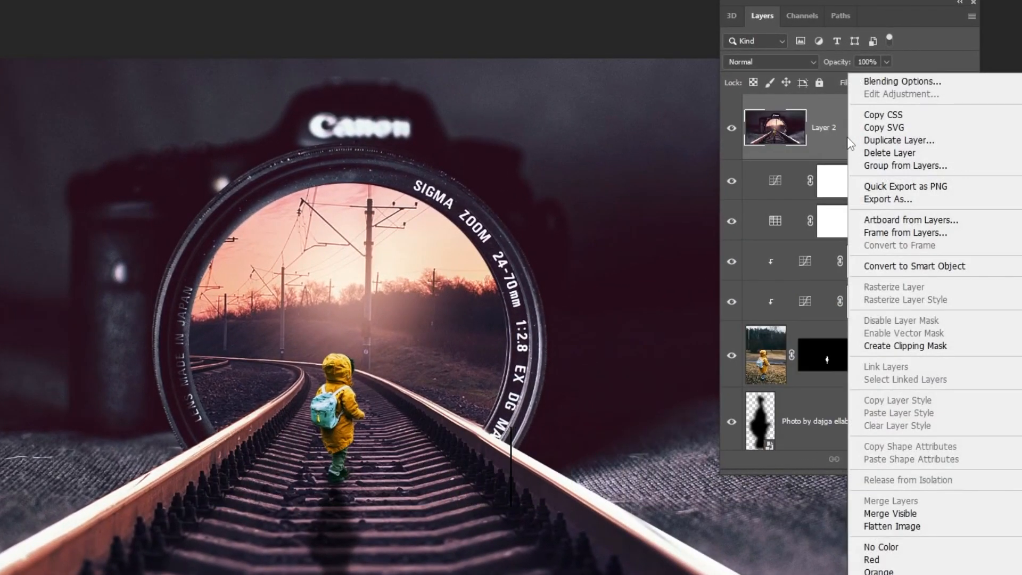
left_click(890, 265)
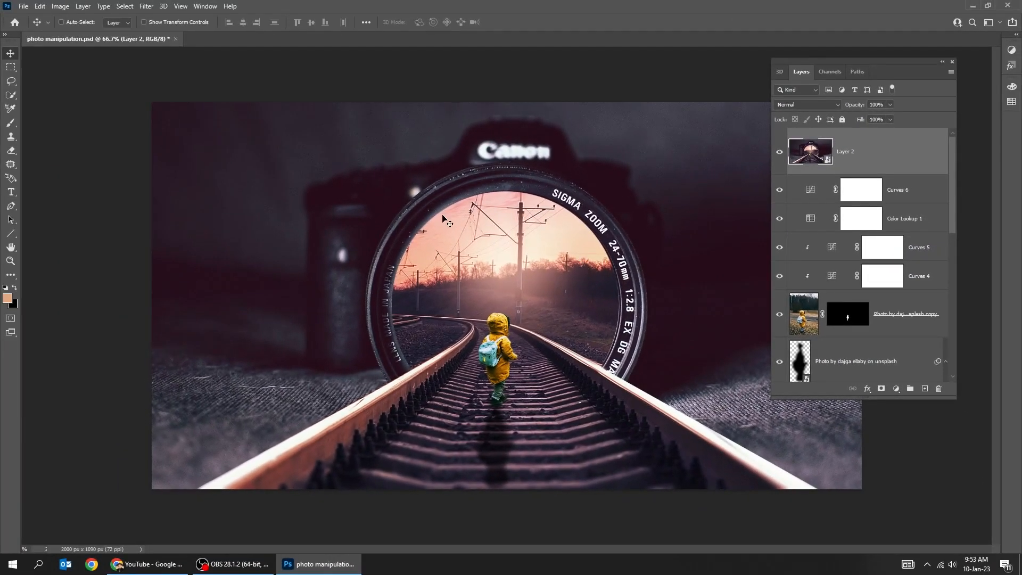
- Start a Camera Raw filter on Layer 2 with Temperature +7, Exposure +0.30, Contrast +20, Highlights -16 and Shadows -7
key("Tab")
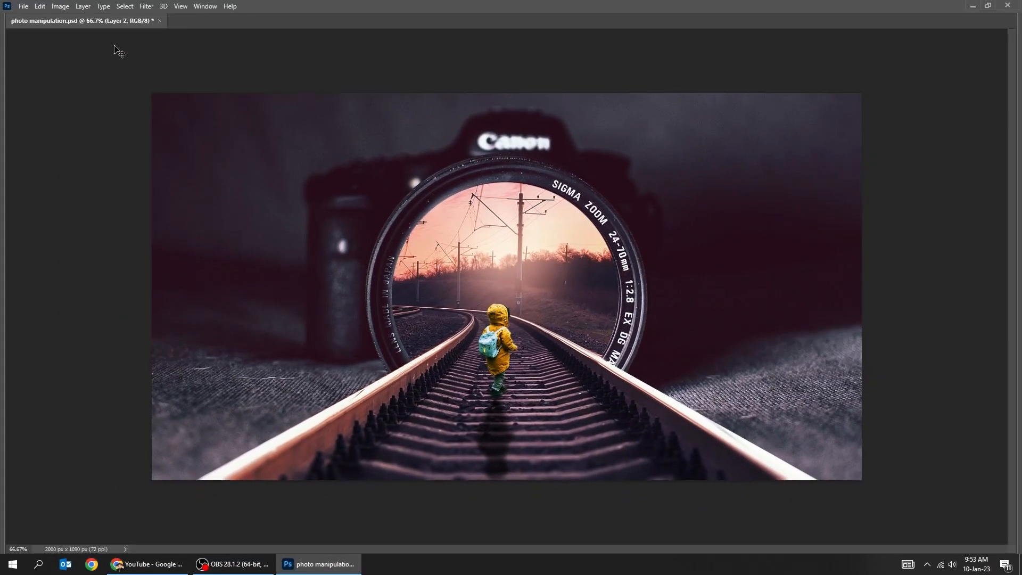
left_click(147, 6)
left_click(179, 89)
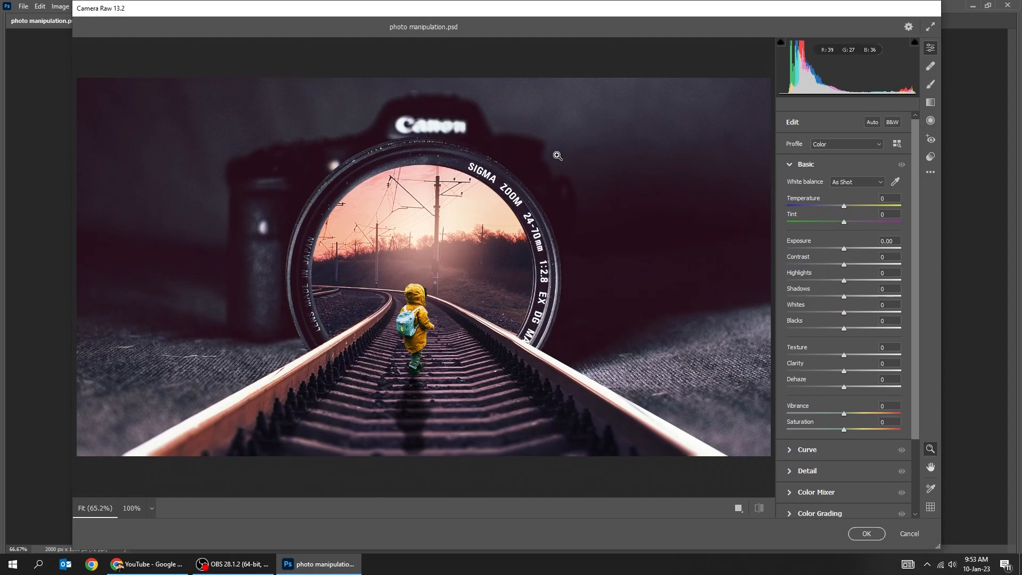
left_click_drag(847, 209, 851, 208)
left_click_drag(844, 249, 855, 265)
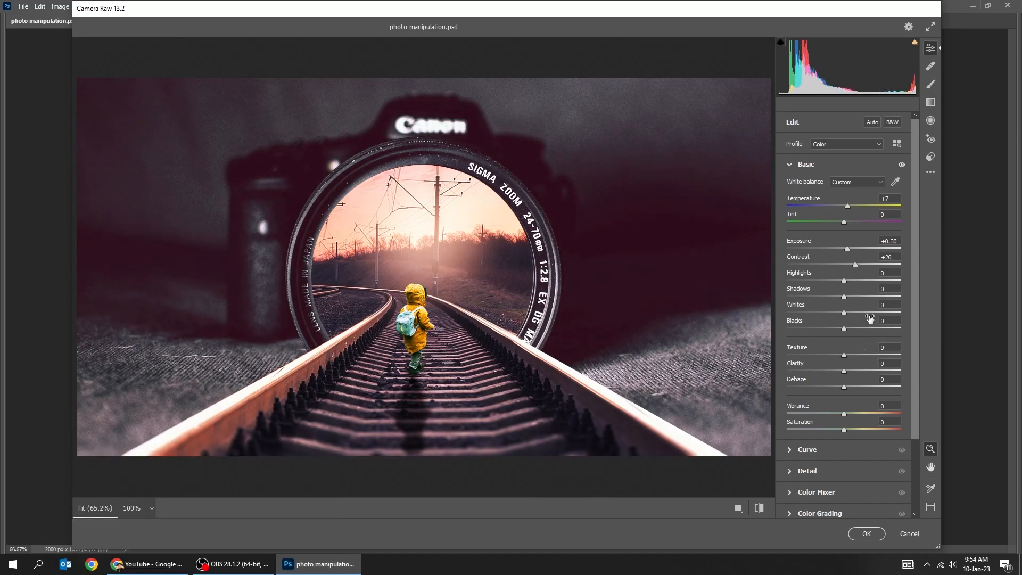
left_click_drag(844, 280, 835, 282)
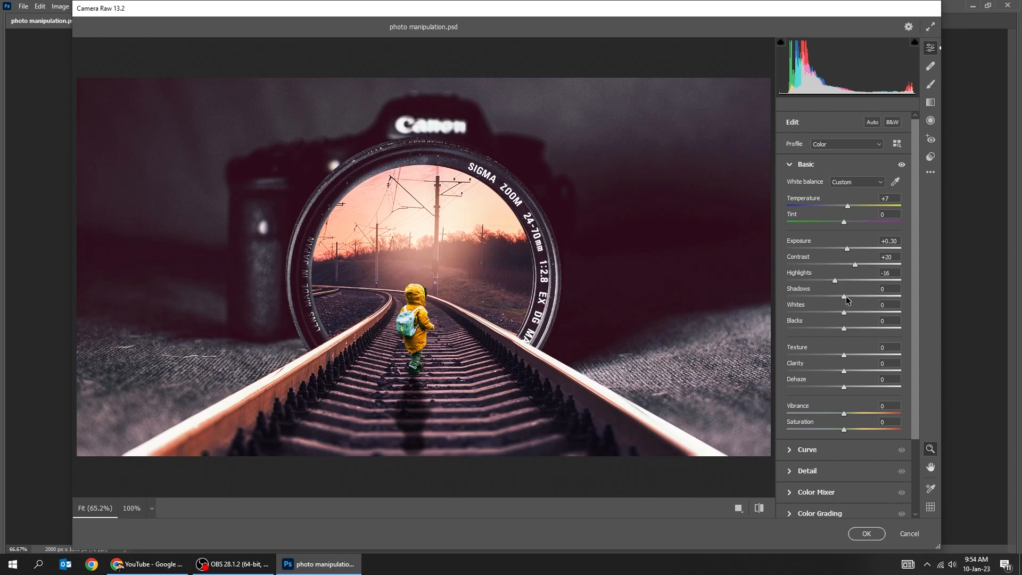
mouse_move(845, 296)
left_mouse_down()
mouse_move(834, 296)
mouse_move(842, 295)
left_mouse_up()
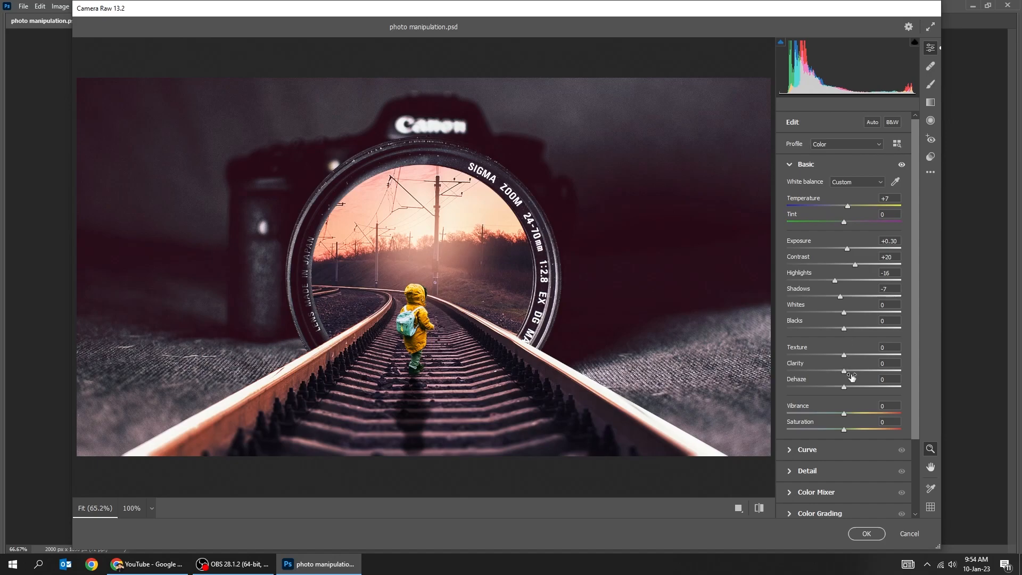
- Set Clarity to +17 and Dehaze to +6, raise Vibrance and Saturation, and apply the Camera Raw filter
mouse_move(845, 376)
left_mouse_down()
mouse_move(855, 376)
mouse_move(848, 390)
left_mouse_up()
left_click_drag(844, 430, 860, 431)
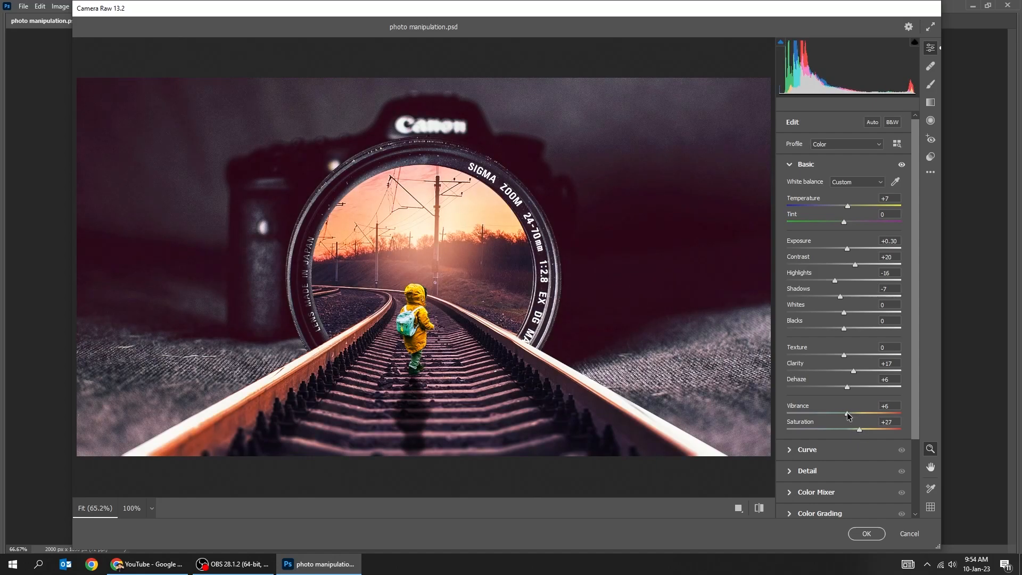
left_click_drag(847, 412, 851, 432)
left_click(867, 533)
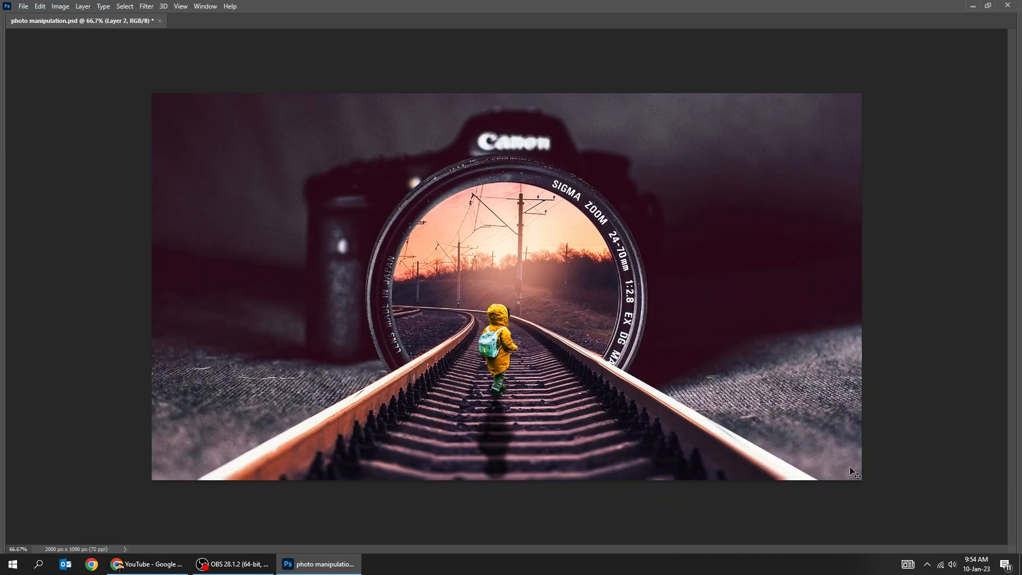
- Compare the composite with and without the Camera Raw grading by toggling Layer 2's visibility at 100% zoom
key("ctrl+plus")
key("Tab")
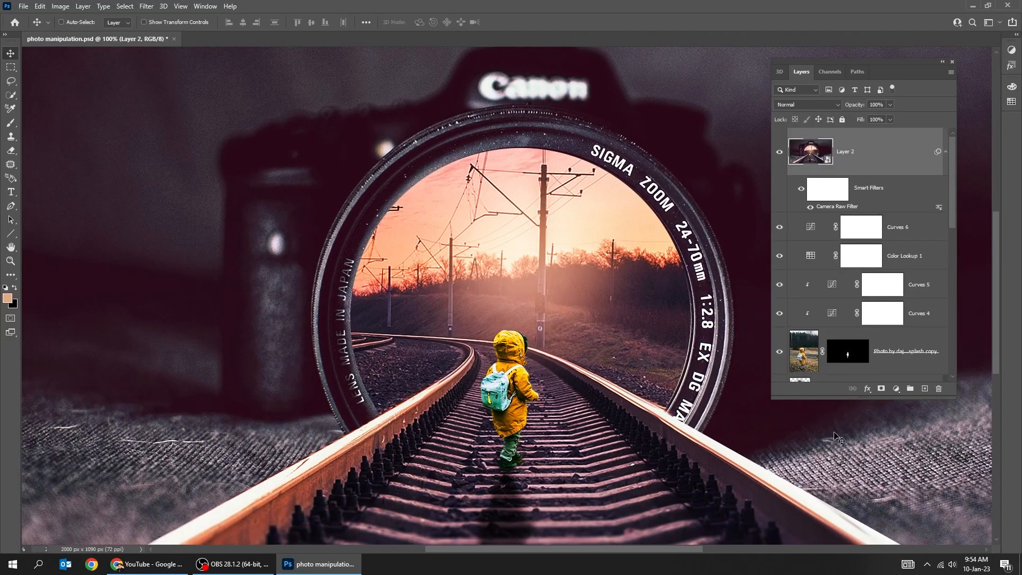
left_click(780, 155)
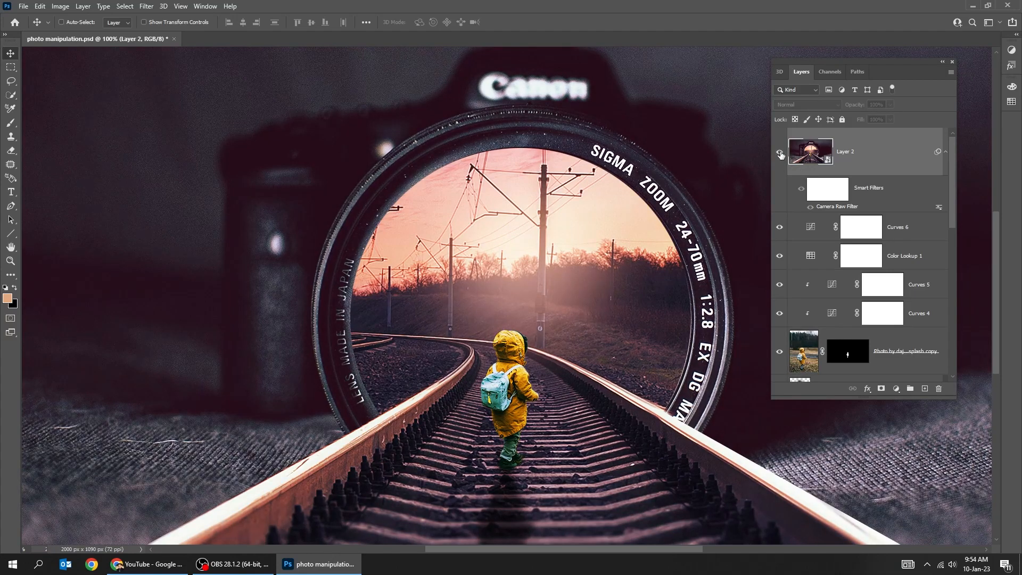
left_click(780, 154)
key("Tab")
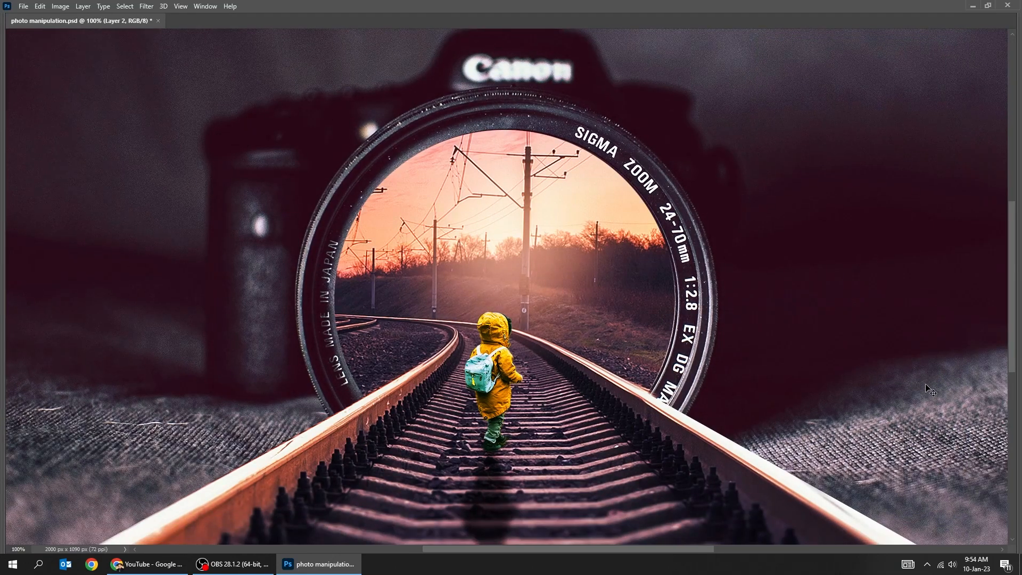